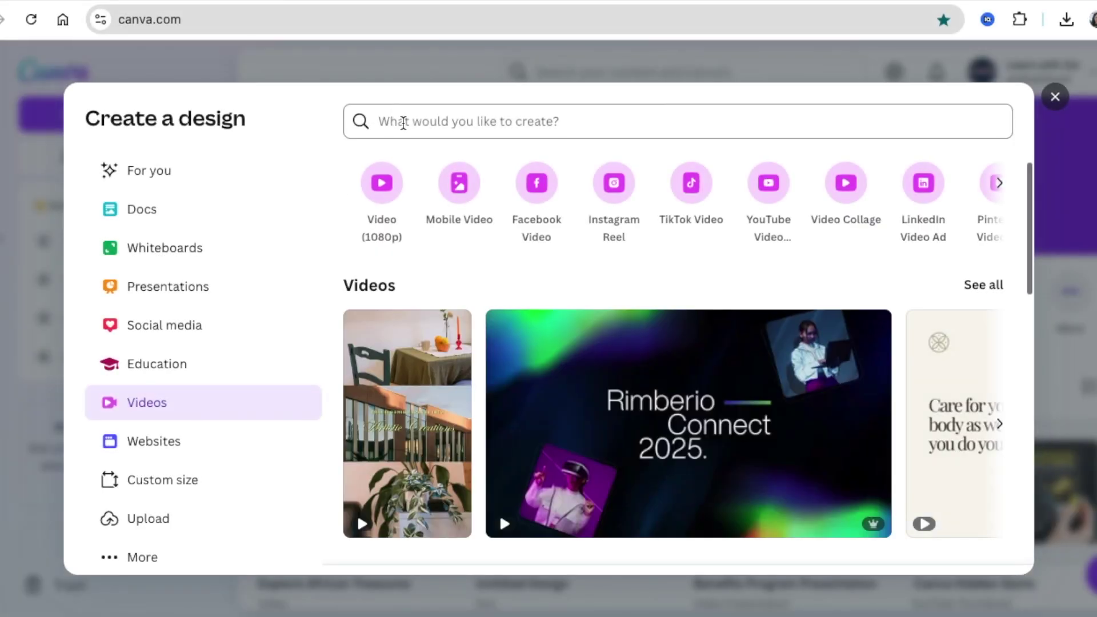
# Search design types for 'CARTOON' and create a Cartoon Video (1080p) design
pyautogui.click(403, 123)
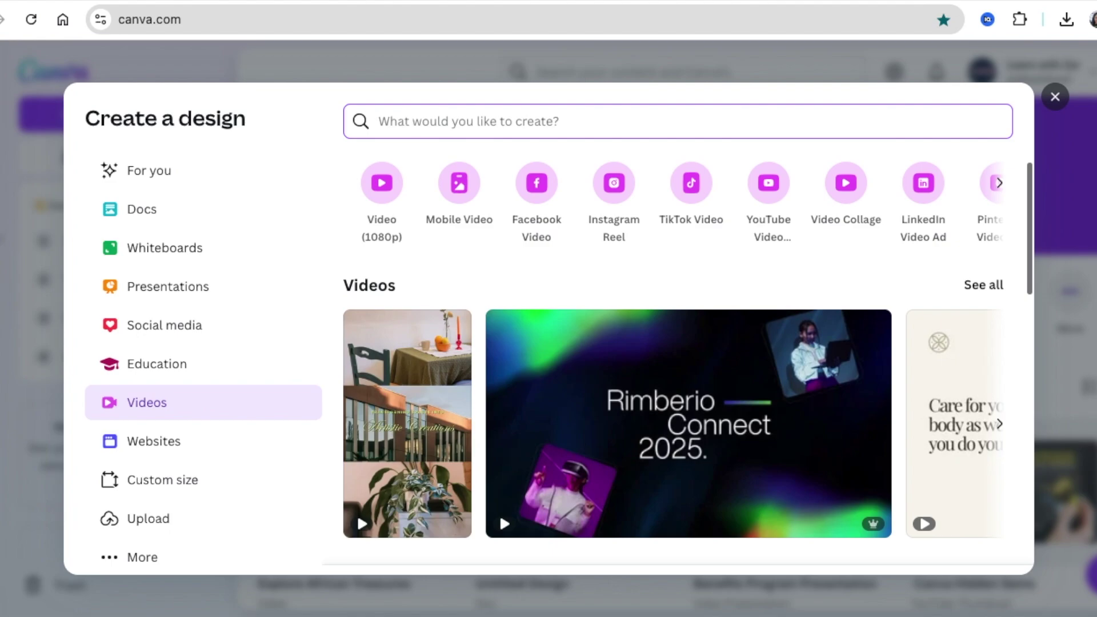
pyautogui.write('CARTOO')
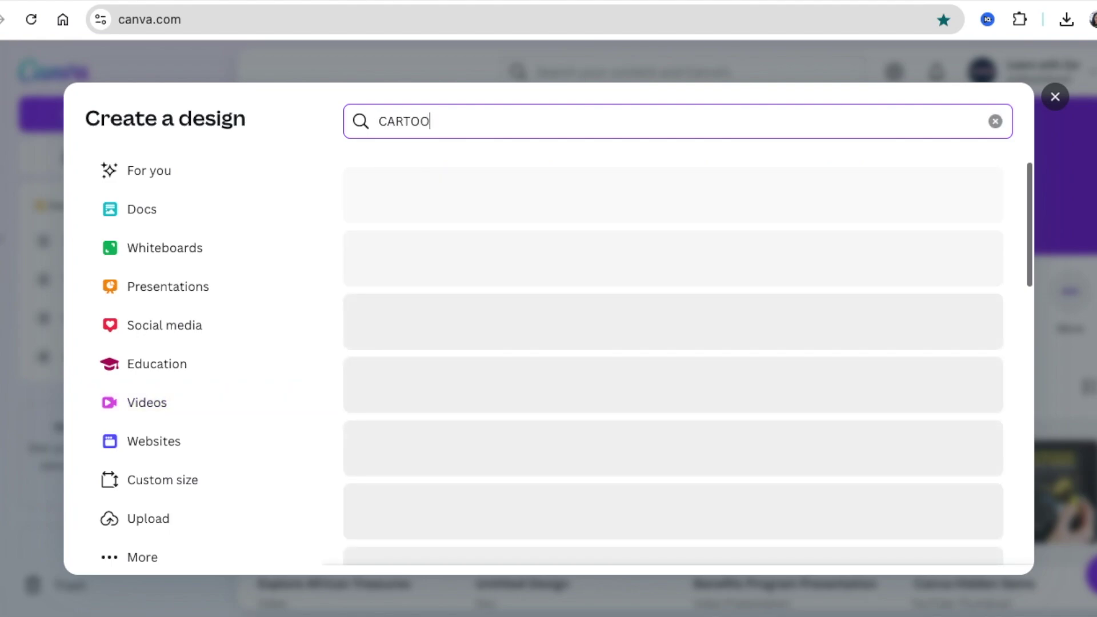
pyautogui.write('N')
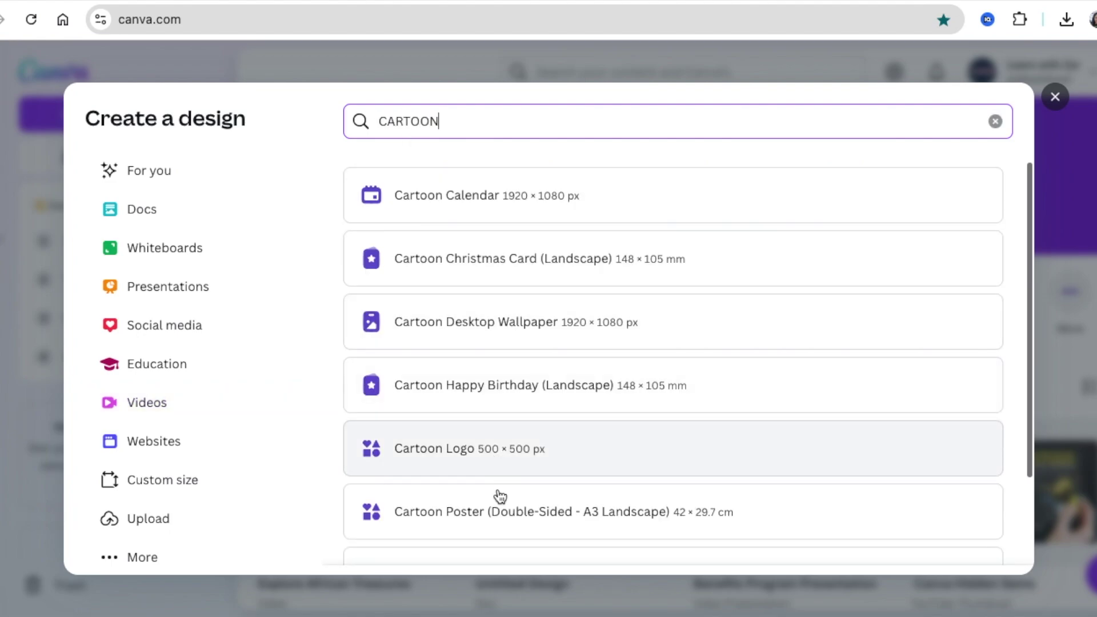
pyautogui.scroll(-2, 499, 492)
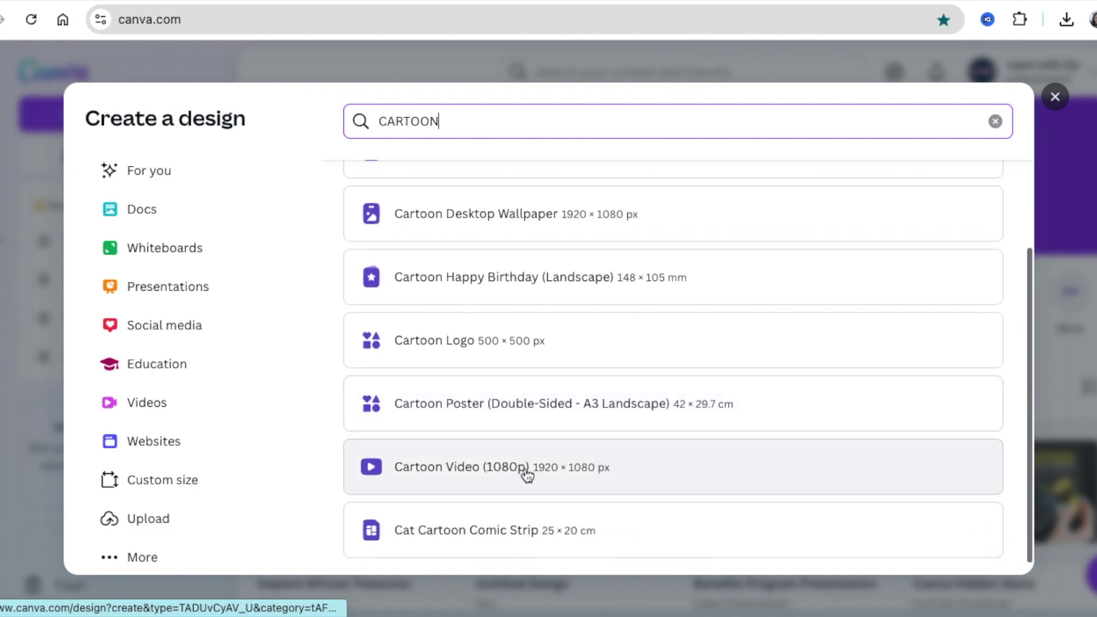
pyautogui.click(573, 477)
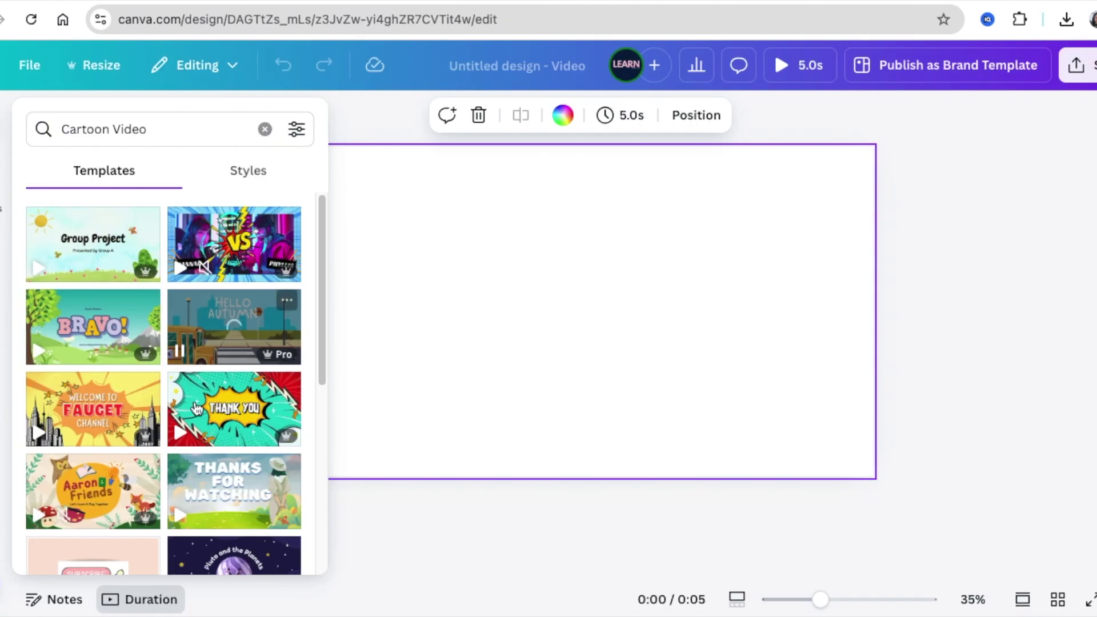
# Apply the Let's Travel cartoon video template to the page
pyautogui.scroll(-2, 170, 352)
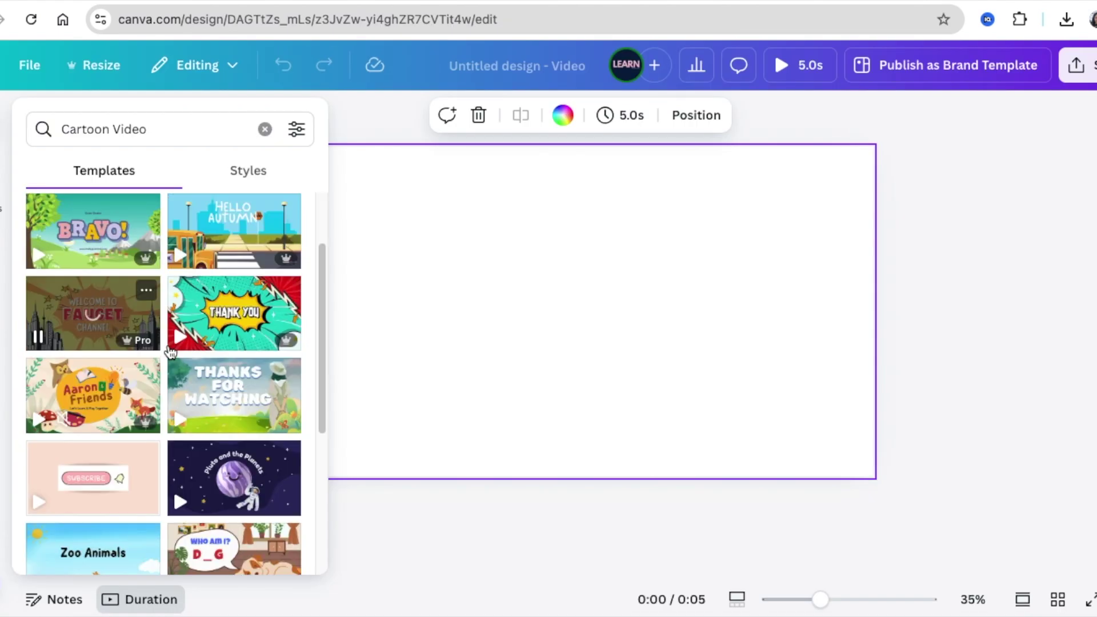
pyautogui.scroll(-5, 170, 352)
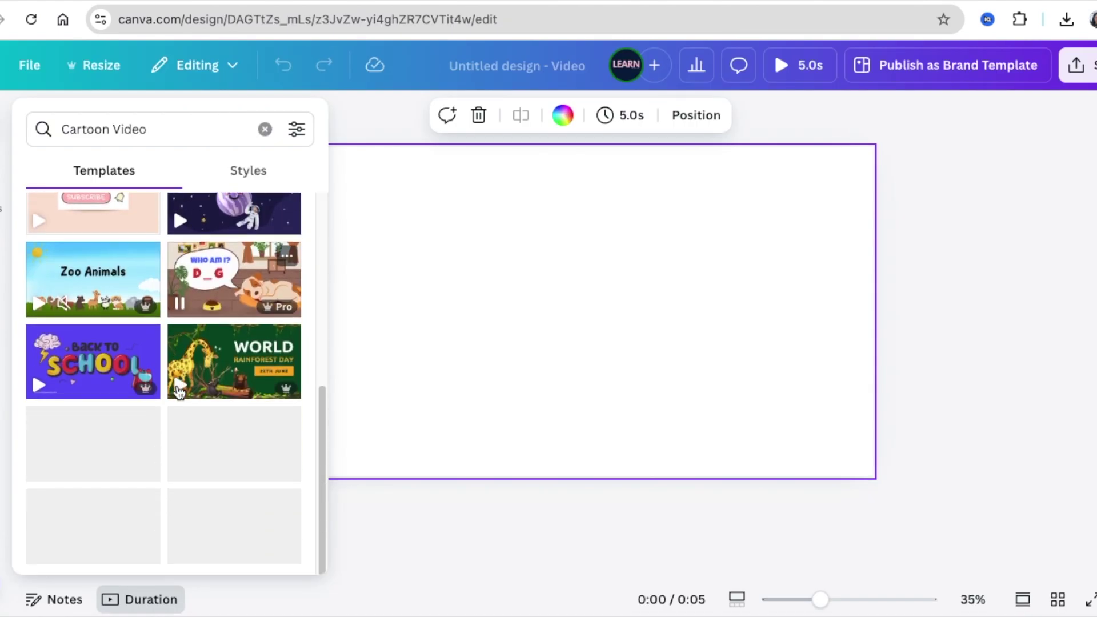
pyautogui.scroll(-5, 238, 423)
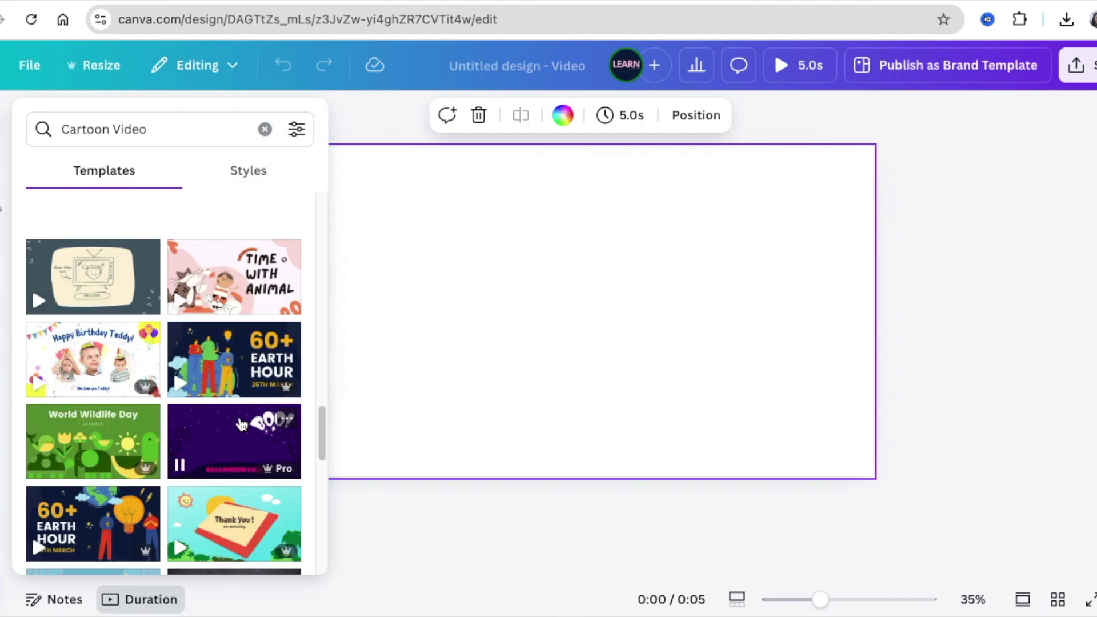
pyautogui.scroll(-5, 239, 423)
pyautogui.click(97, 452)
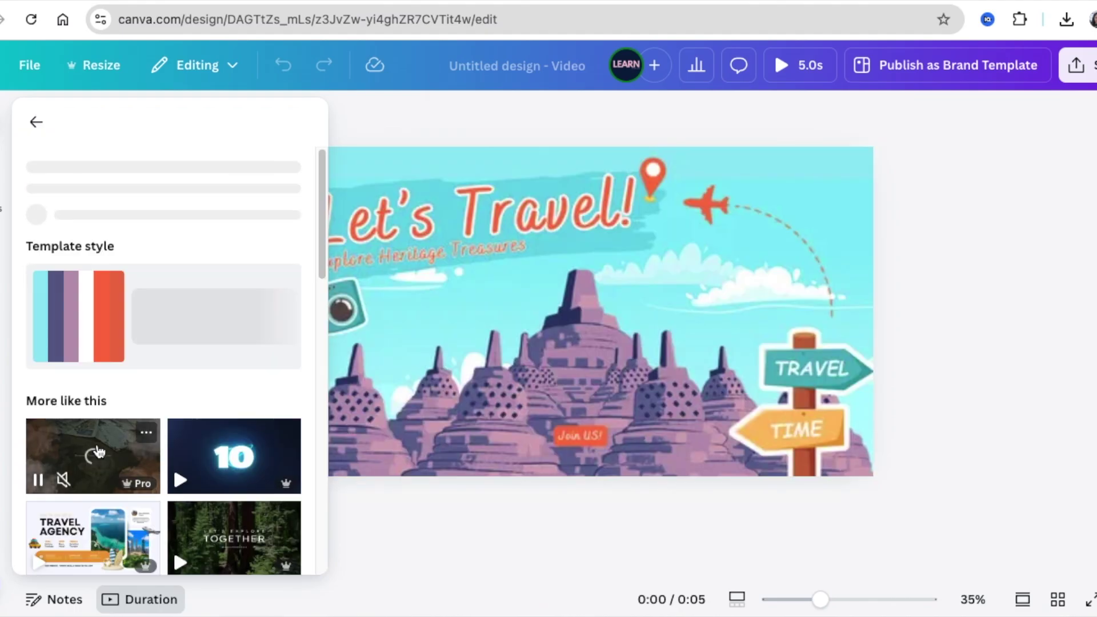
# Preview the 5-second video full-screen, then exit the preview
pyautogui.click(37, 123)
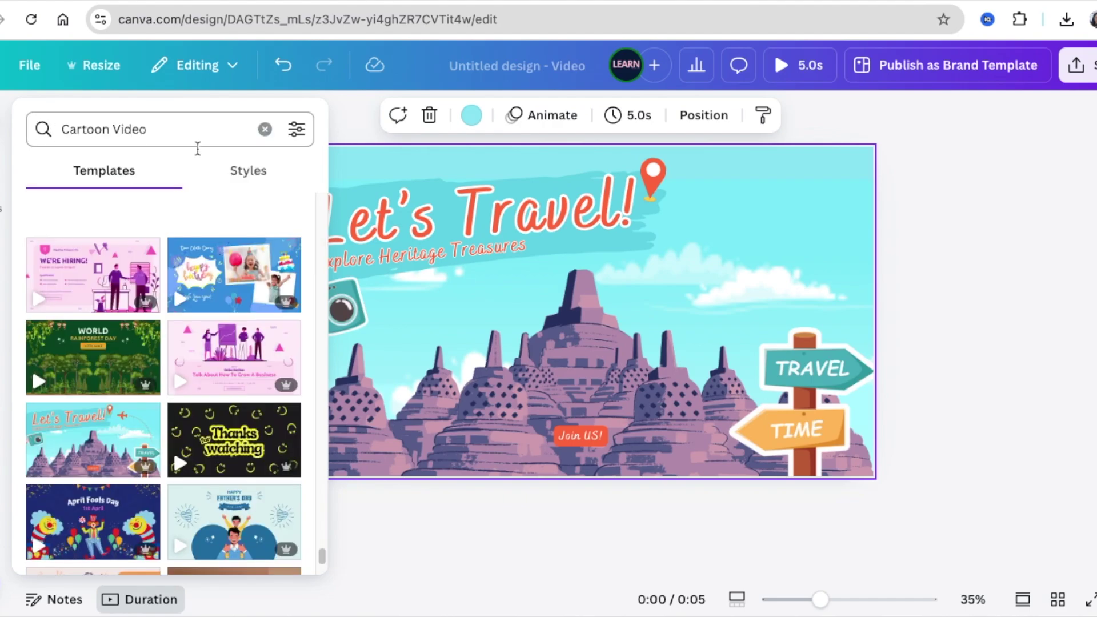
pyautogui.click(1015, 362)
pyautogui.click(324, 162)
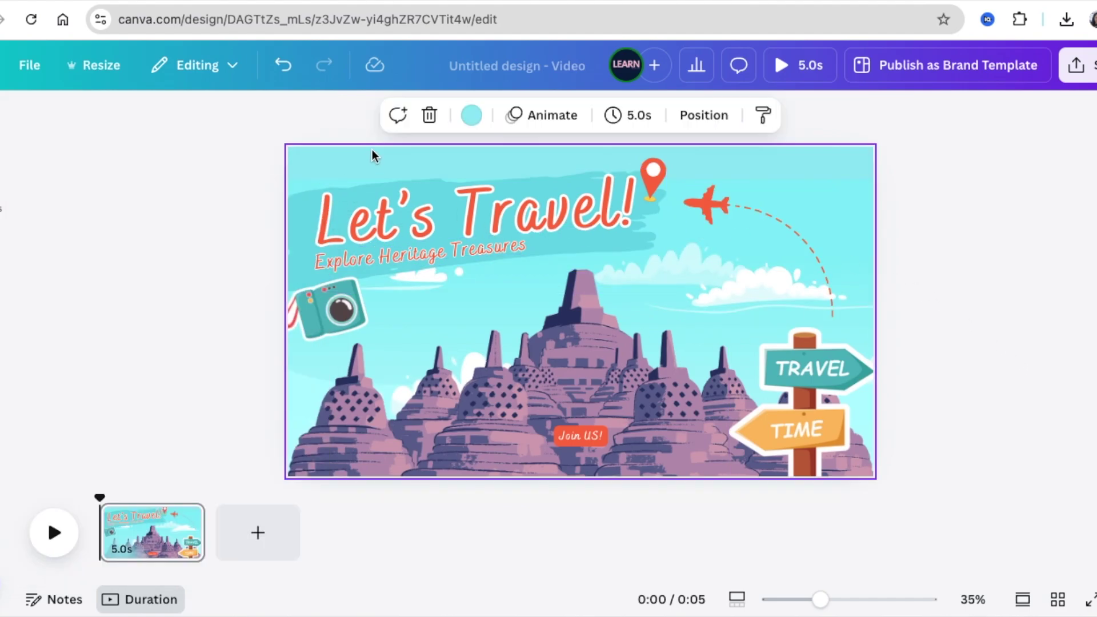
pyautogui.click(793, 68)
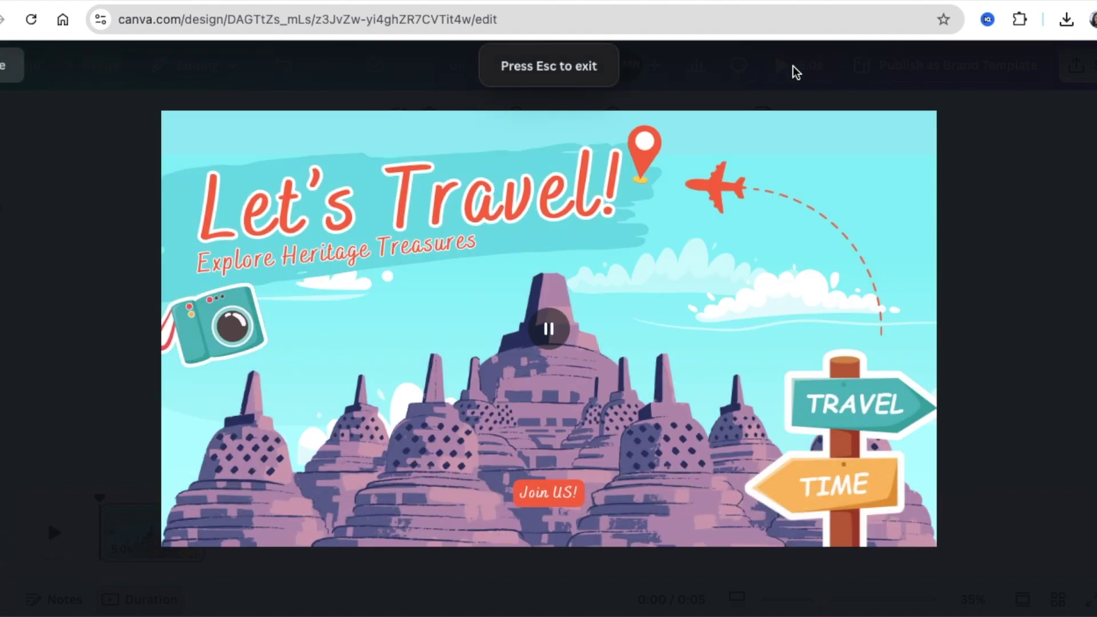
pyautogui.press('Escape')
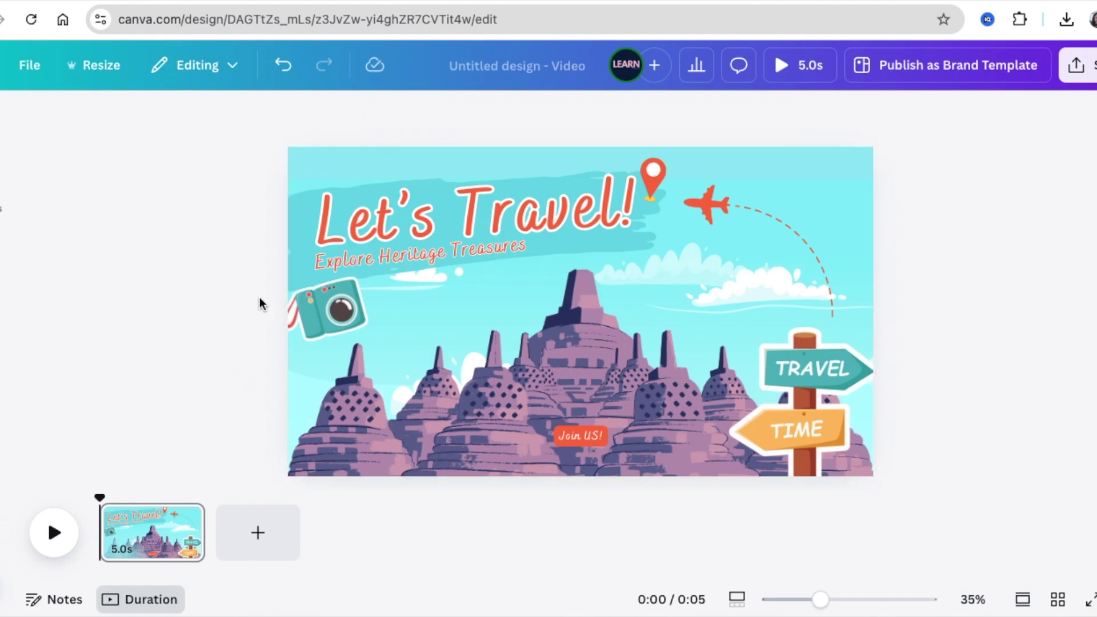
# Replace Heritage with AFRICAN so the subtitle reads 'Explore AFRICAN Treasures'
pyautogui.click(416, 253)
pyautogui.click(381, 255)
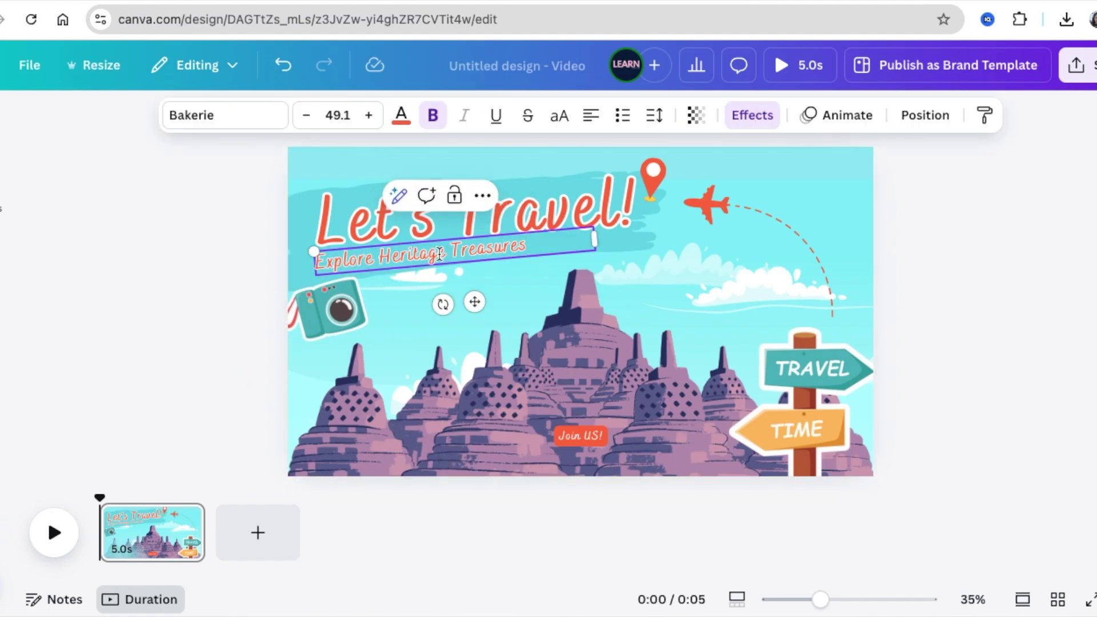
pyautogui.doubleClick(381, 255)
pyautogui.write('A')
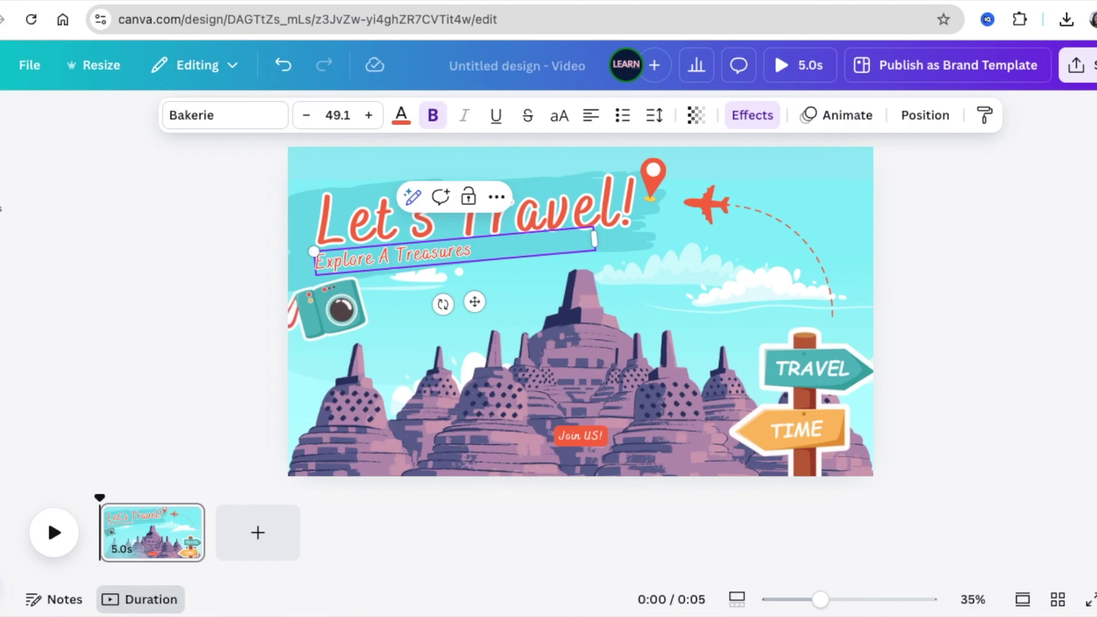
pyautogui.write('FRICAN')
# Delete the temple illustration from the scene
pyautogui.click(616, 380)
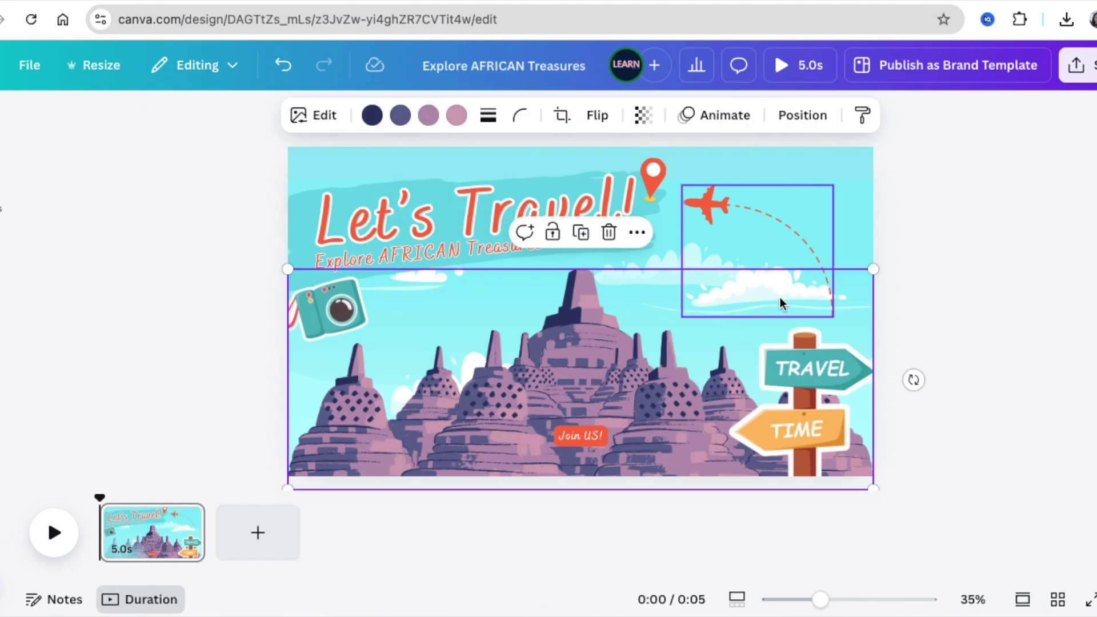
pyautogui.click(610, 232)
pyautogui.click(5, 207)
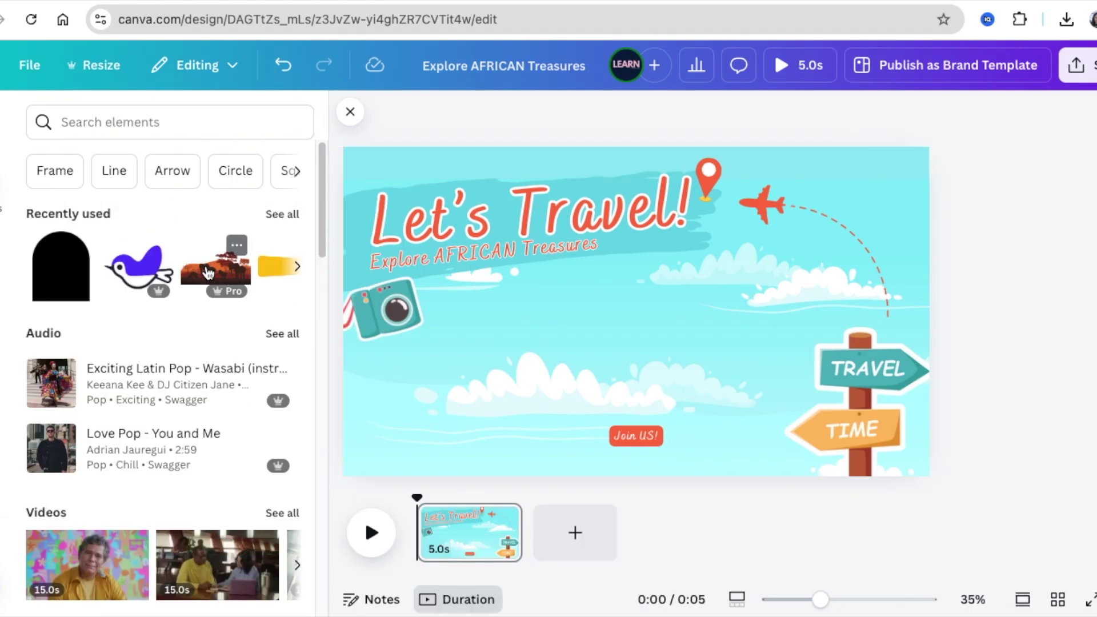
# Add the elephant savanna silhouette and enlarge it across the lower canvas
pyautogui.click(235, 244)
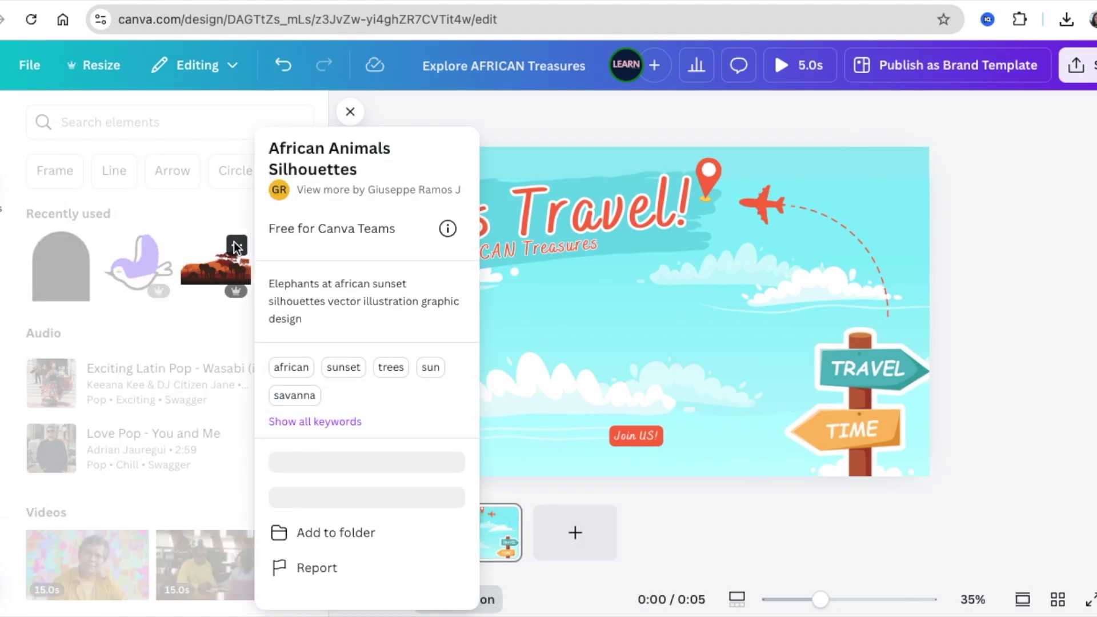
pyautogui.click(200, 279)
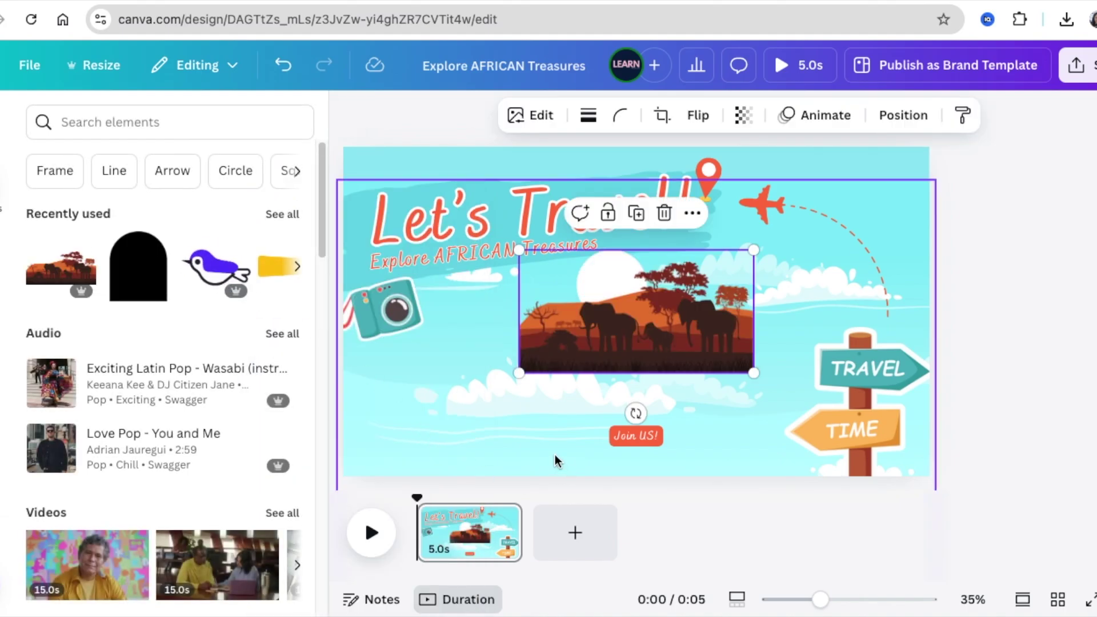
pyautogui.moveTo(714, 314)
pyautogui.mouseDown()
pyautogui.moveTo(538, 407)
pyautogui.moveTo(729, 380)
pyautogui.moveTo(723, 328)
pyautogui.mouseUp()
# Layer the savanna image behind the TRAVEL/TIME signpost
pyautogui.click(686, 223)
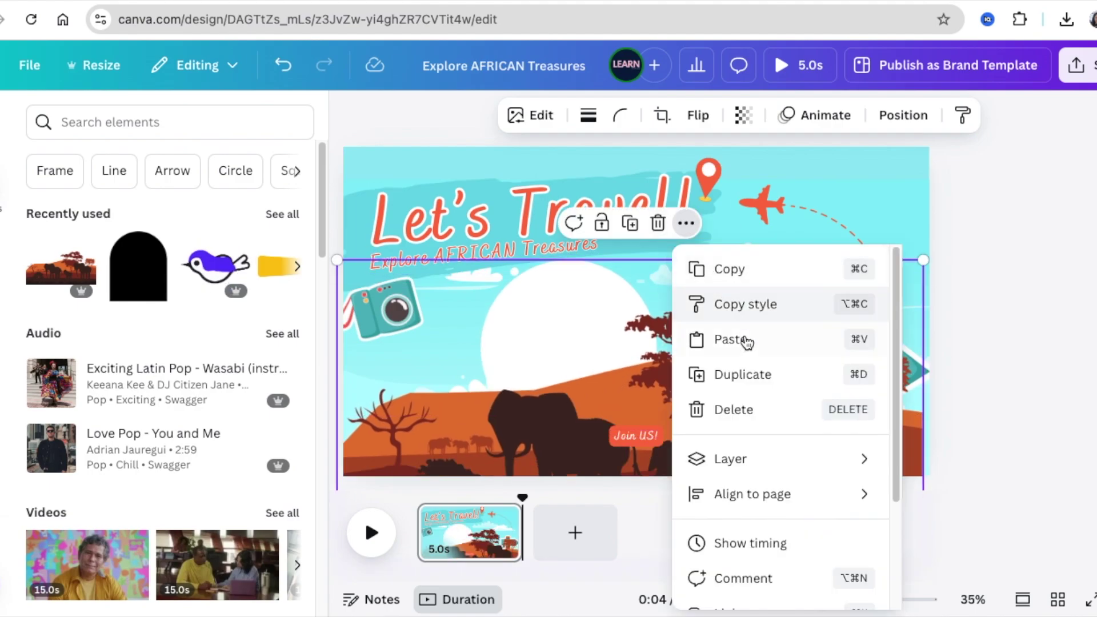
pyautogui.click(743, 458)
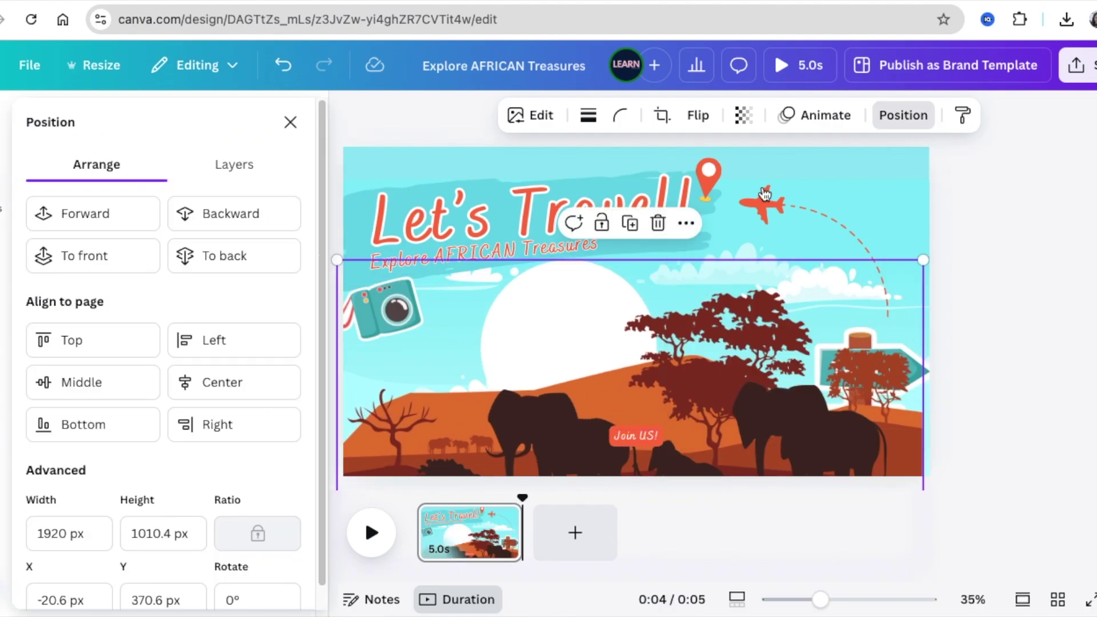
pyautogui.click(251, 171)
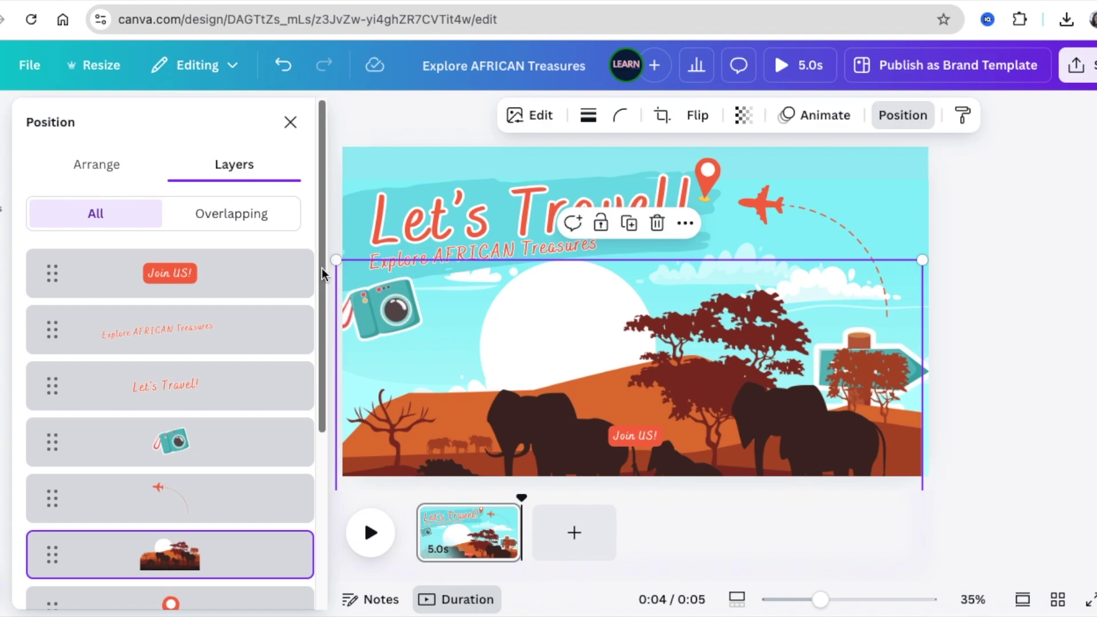
pyautogui.moveTo(321, 268); pyautogui.dragTo(324, 491)
pyautogui.moveTo(161, 314); pyautogui.dragTo(146, 426)
pyautogui.press('Escape')
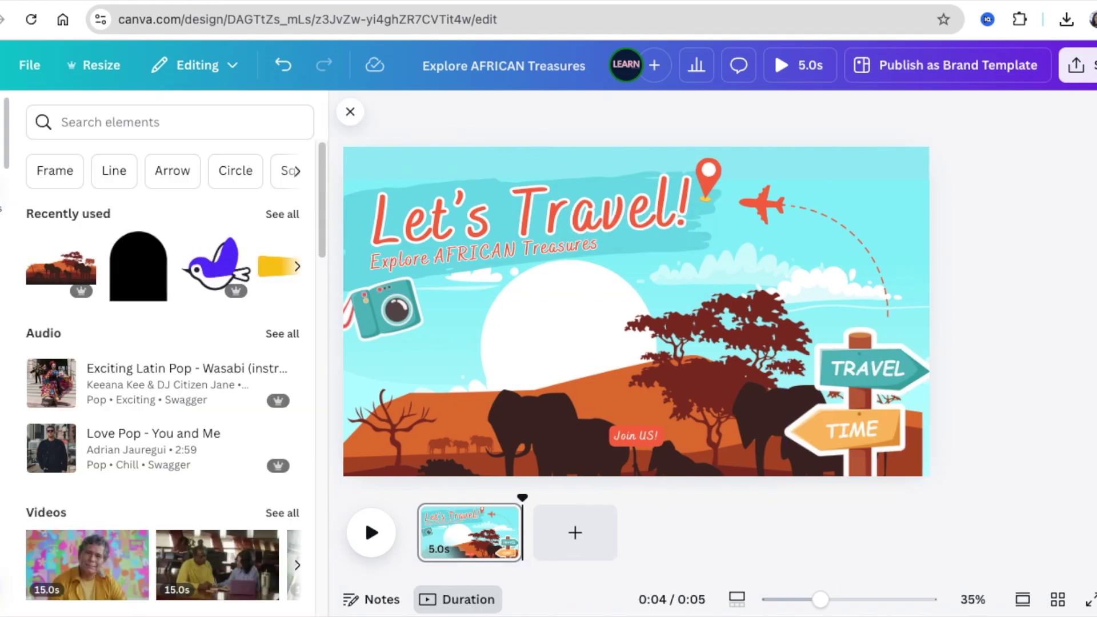
pyautogui.click(1, 399)
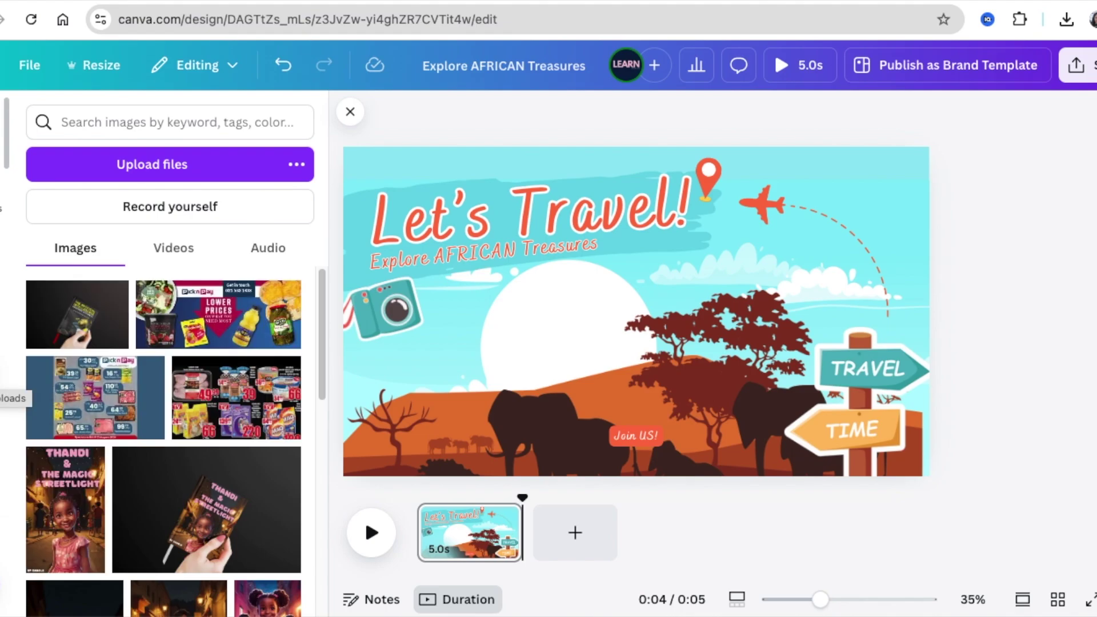
# Place the uploaded cartoon girl image left-centre in the scene and zoom in
pyautogui.scroll(-10, 190, 358)
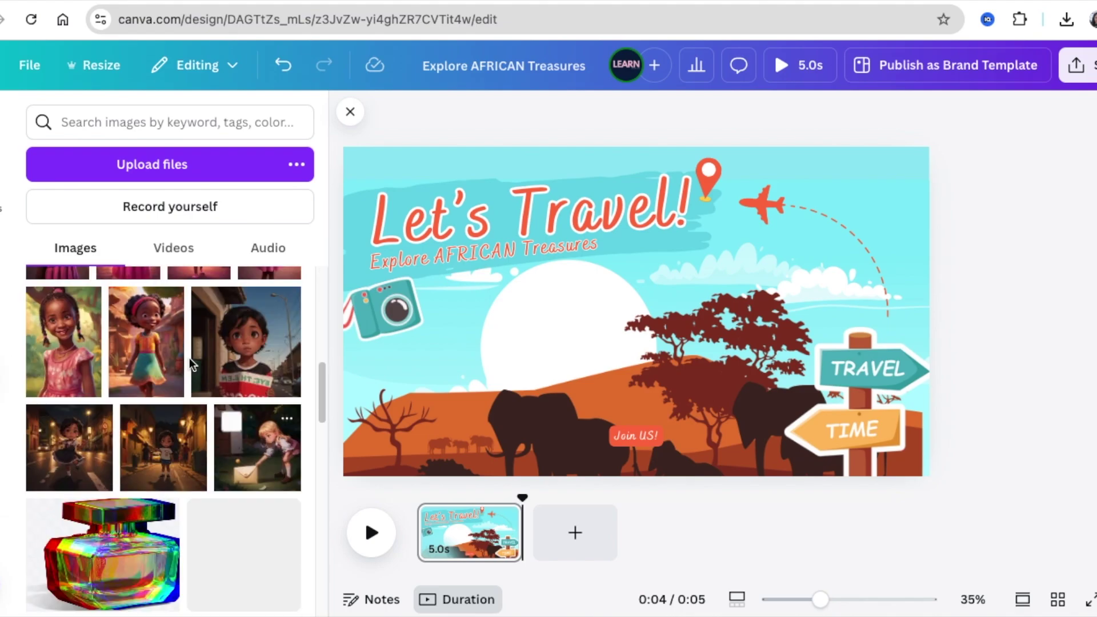
pyautogui.scroll(1, 171, 366)
pyautogui.click(144, 377)
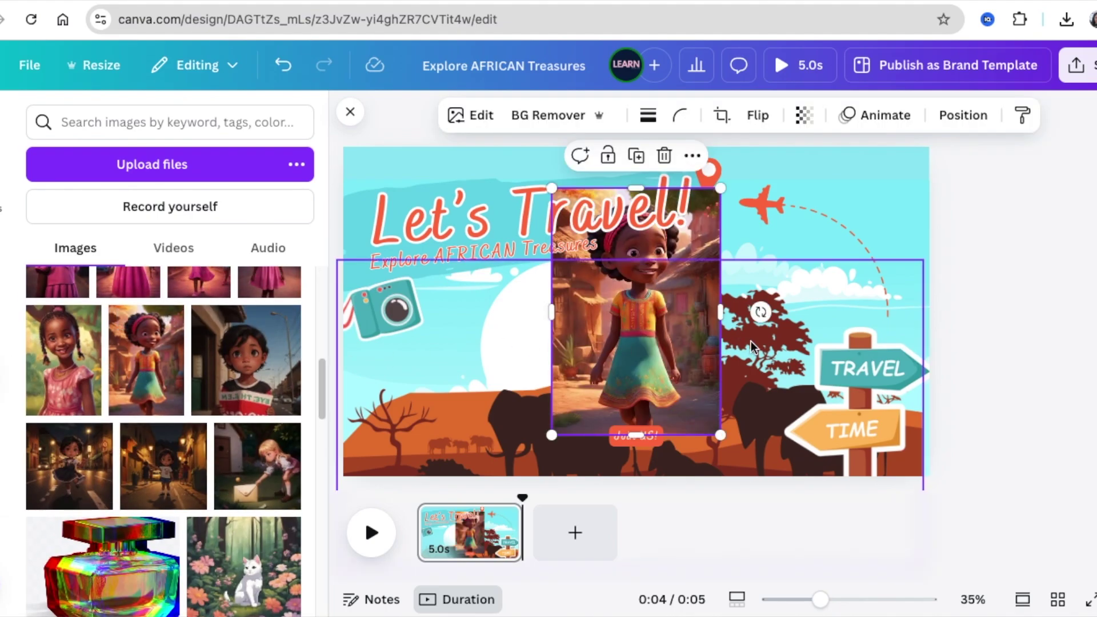
pyautogui.moveTo(673, 357); pyautogui.dragTo(614, 361)
pyautogui.scroll(5, 997, 249)
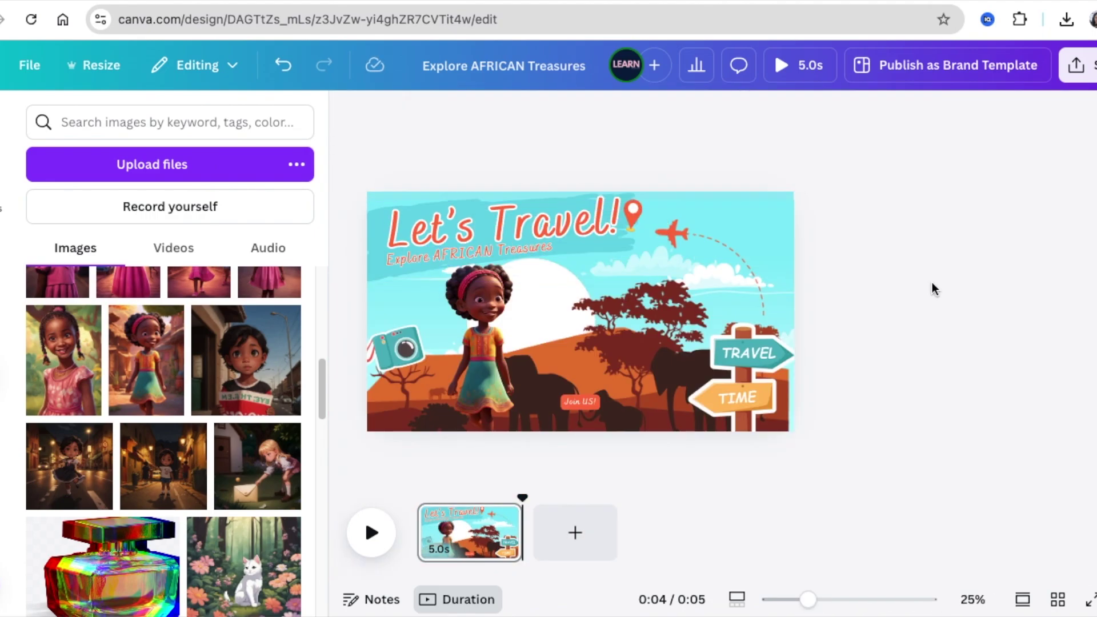
pyautogui.moveTo(808, 599); pyautogui.dragTo(832, 599)
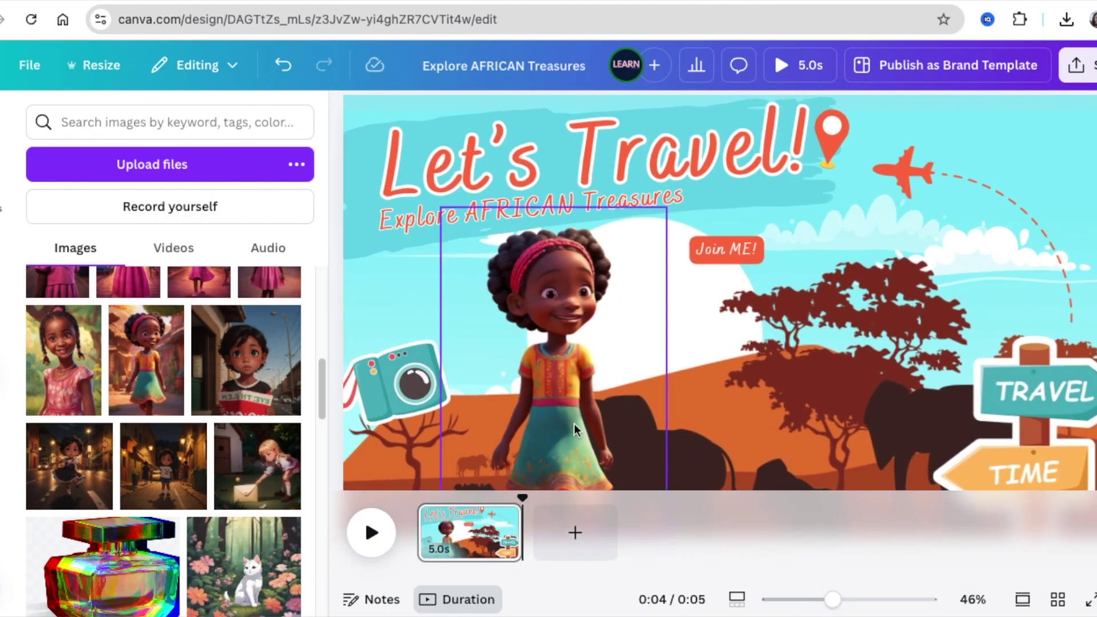
pyautogui.press('Escape')
# Add the purple bird graphic and shrink it to a small size
pyautogui.click(2, 142)
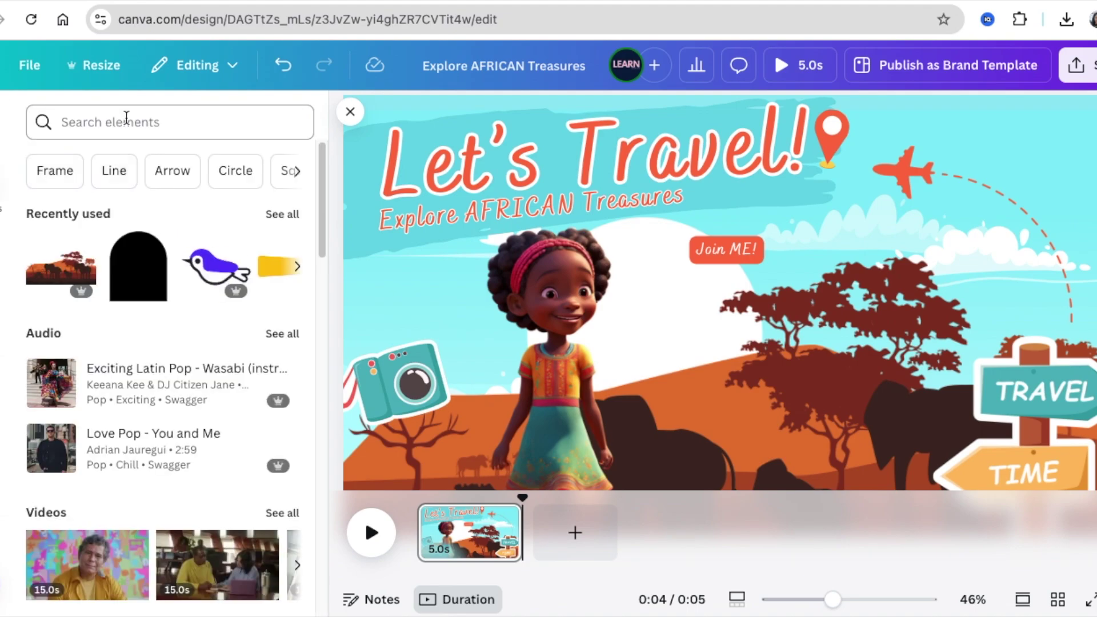
pyautogui.click(210, 278)
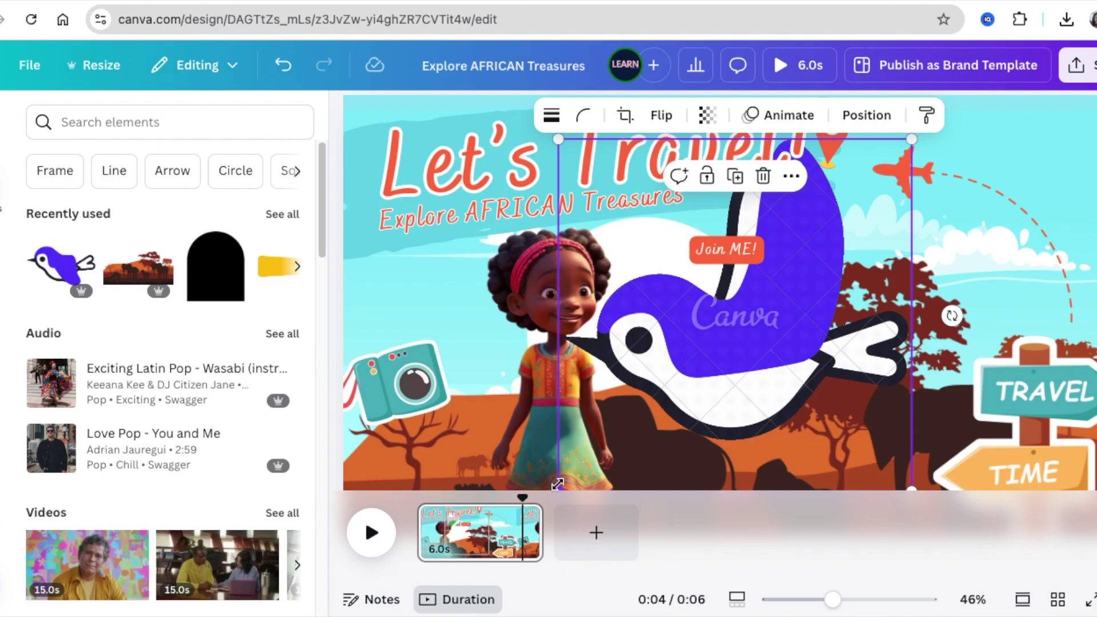
pyautogui.moveTo(912, 139); pyautogui.dragTo(615, 435)
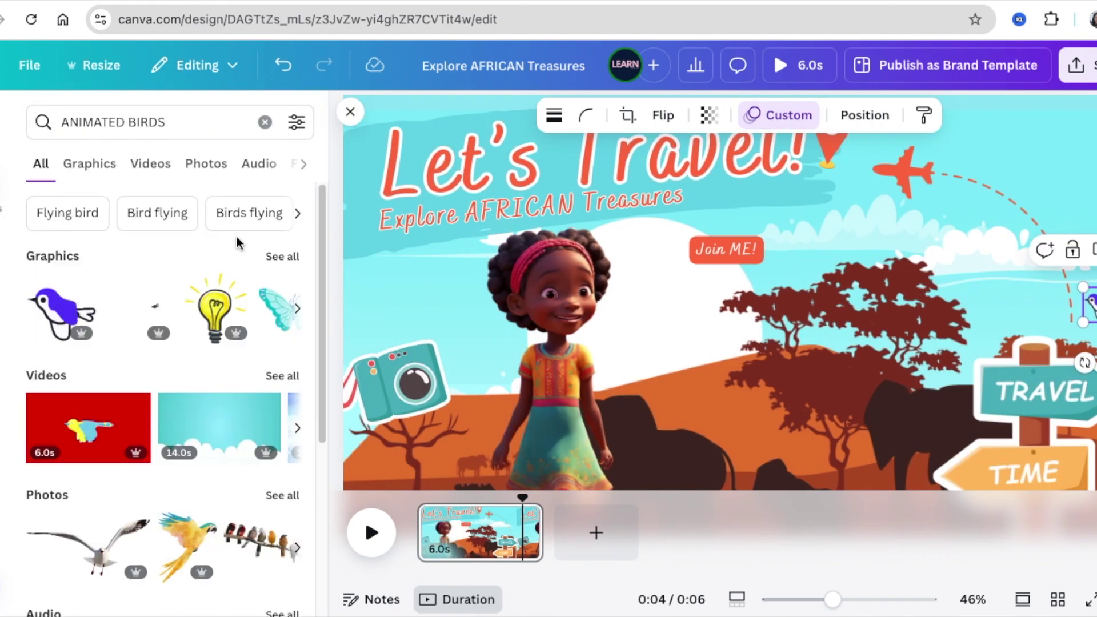
# Give the bird flock a custom motion path flying across the sky beside the plane
pyautogui.click(163, 382)
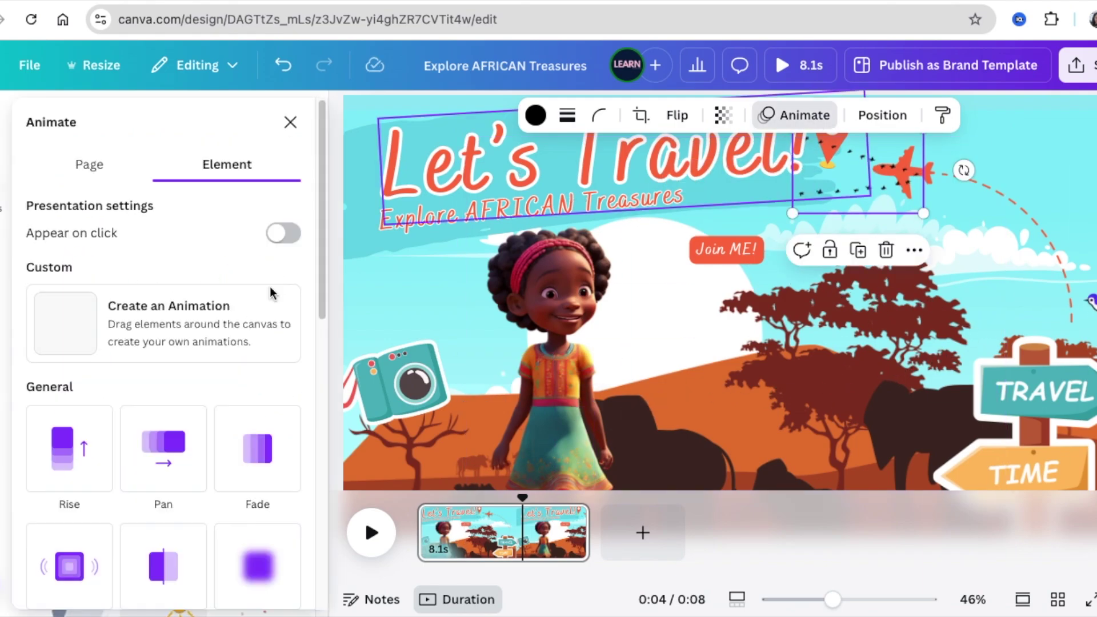
pyautogui.click(274, 294)
pyautogui.moveTo(858, 172); pyautogui.dragTo(765, 363)
pyautogui.click(233, 578)
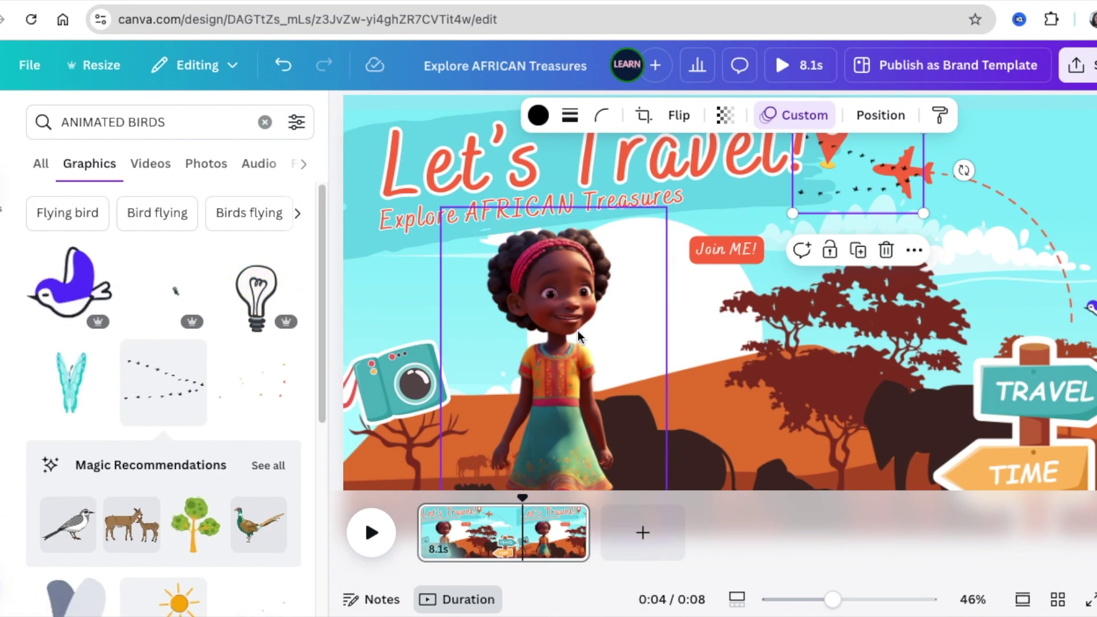
pyautogui.click(264, 123)
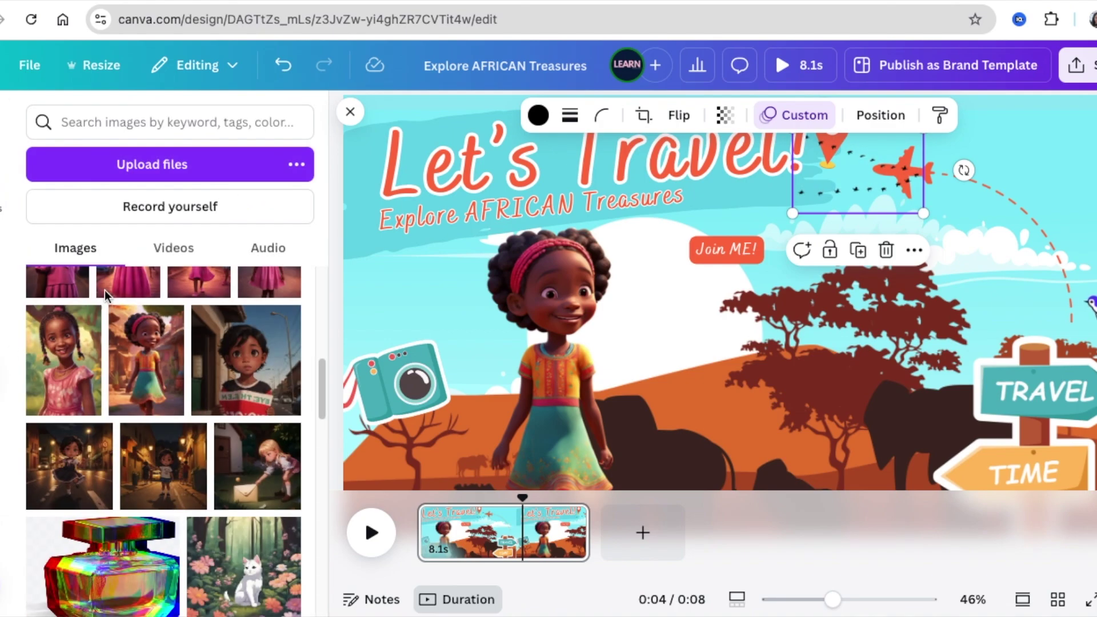
# Start the Record Yourself studio from the Videos section of Uploads
pyautogui.click(174, 248)
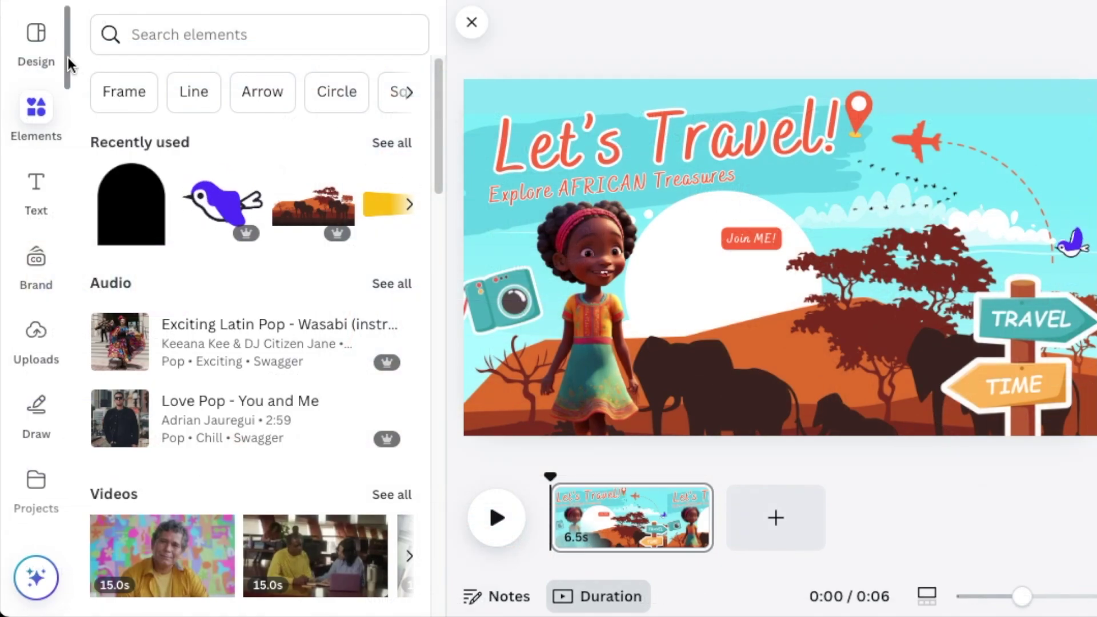
pyautogui.click(34, 337)
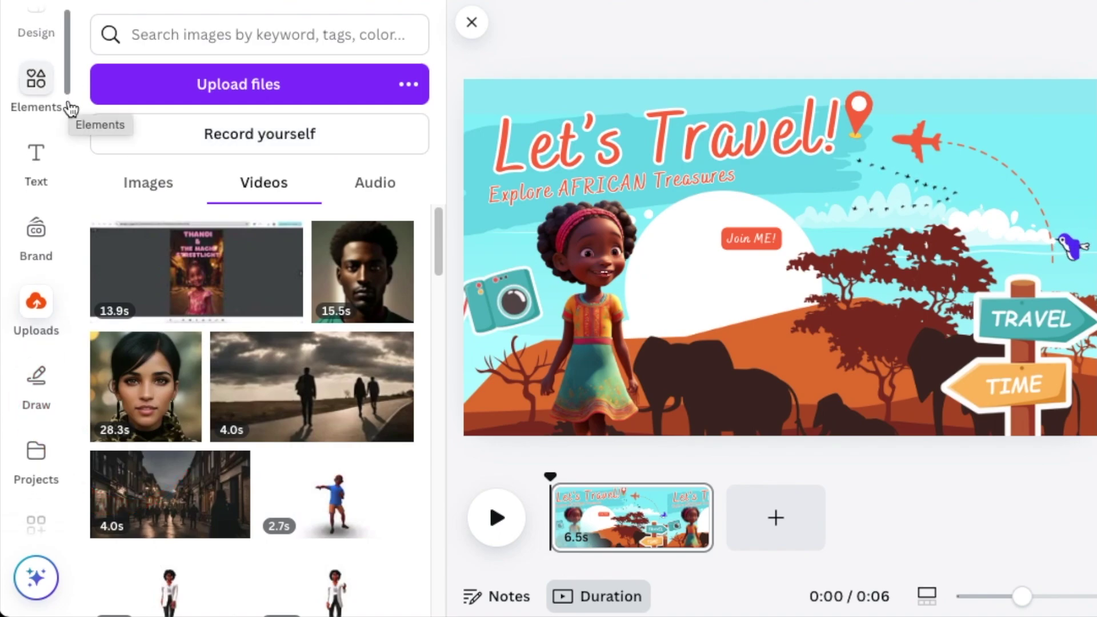
pyautogui.scroll(-3, 68, 132)
pyautogui.scroll(-3, 71, 234)
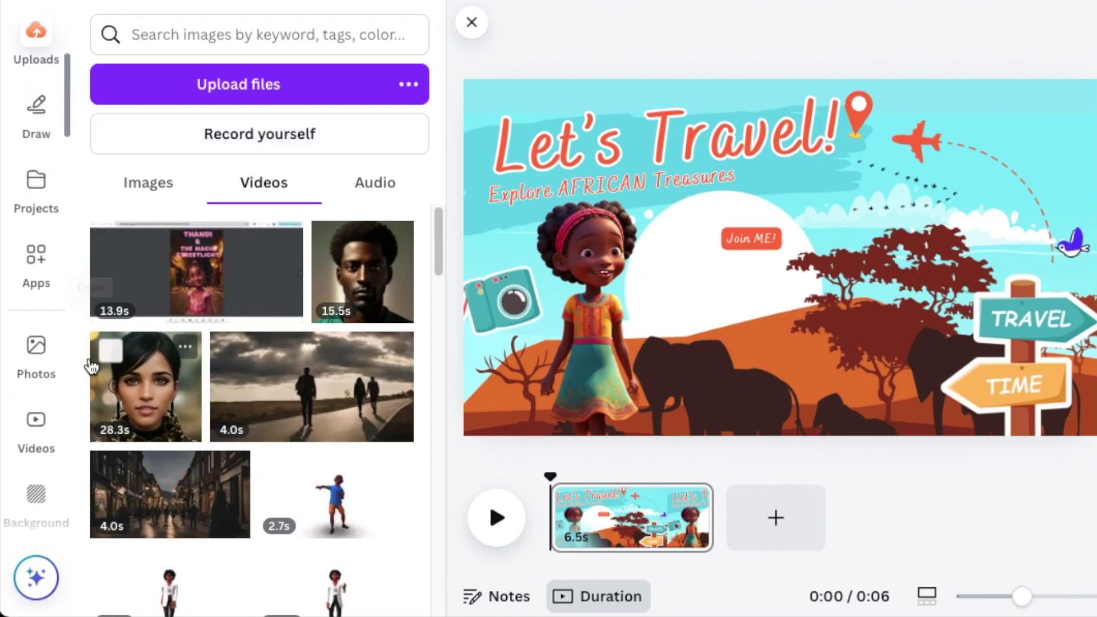
pyautogui.click(38, 409)
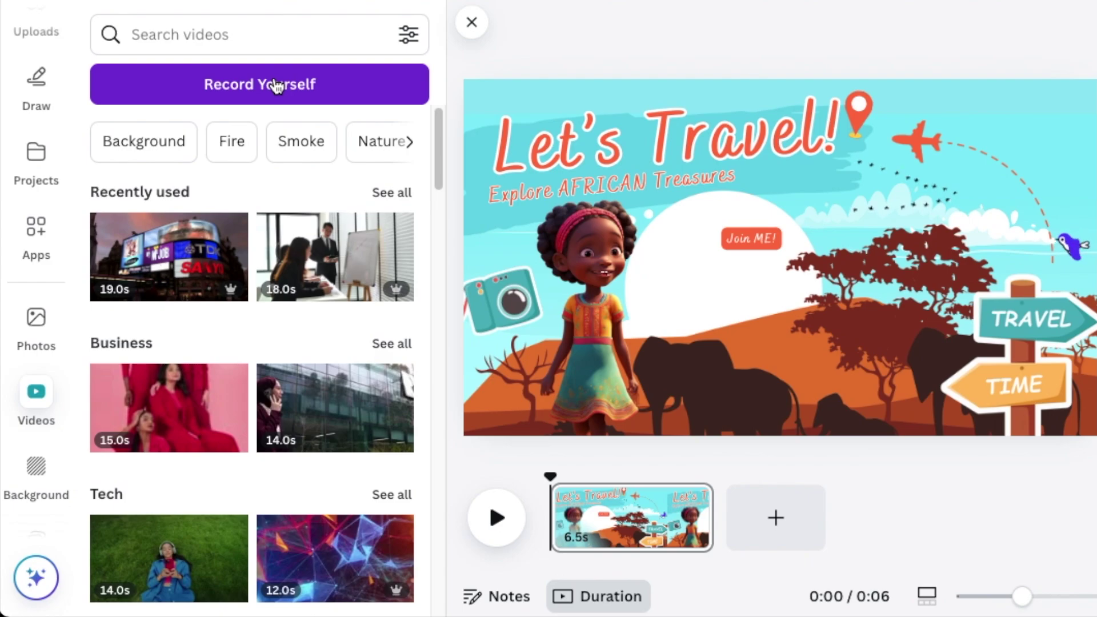
pyautogui.click(246, 86)
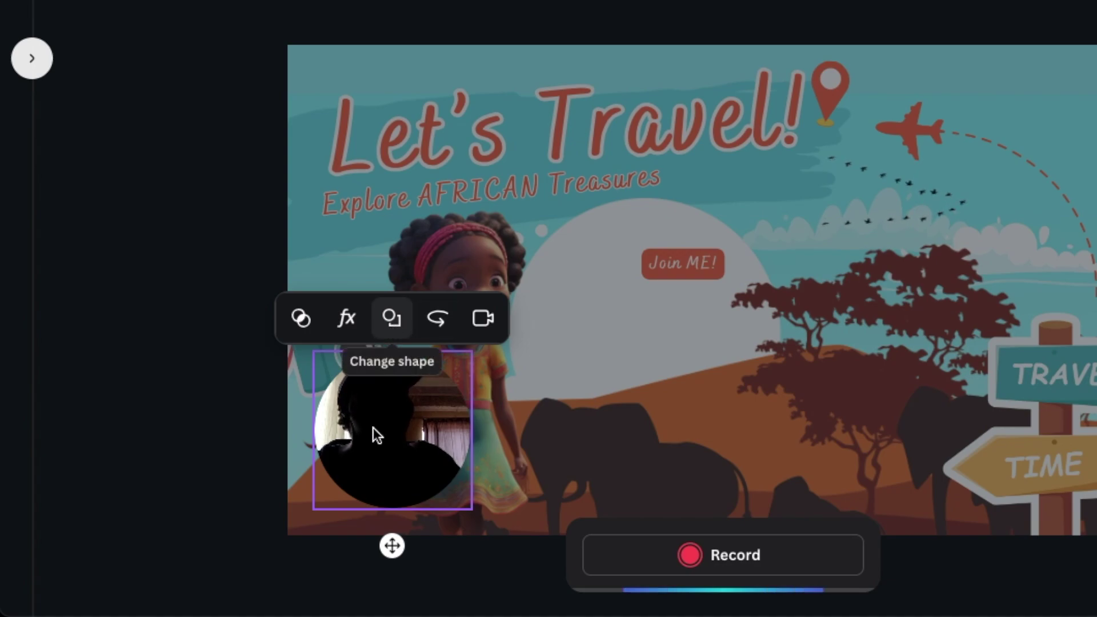
# Keep the webcam bubble circular and apply the Fresco camera filter
pyautogui.click(397, 329)
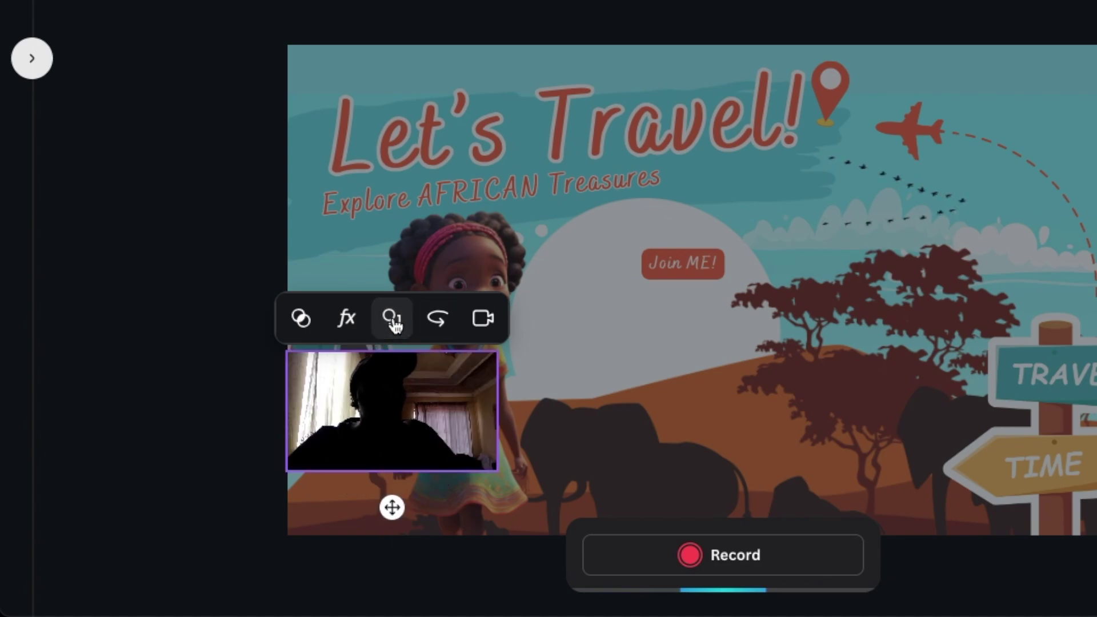
pyautogui.click(397, 327)
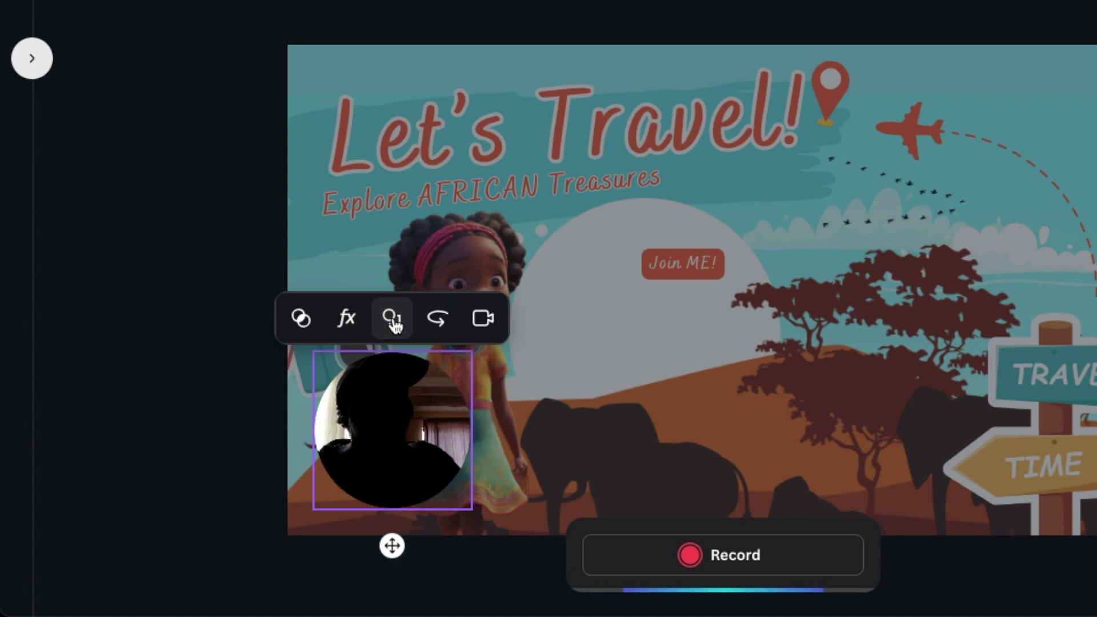
pyautogui.click(344, 323)
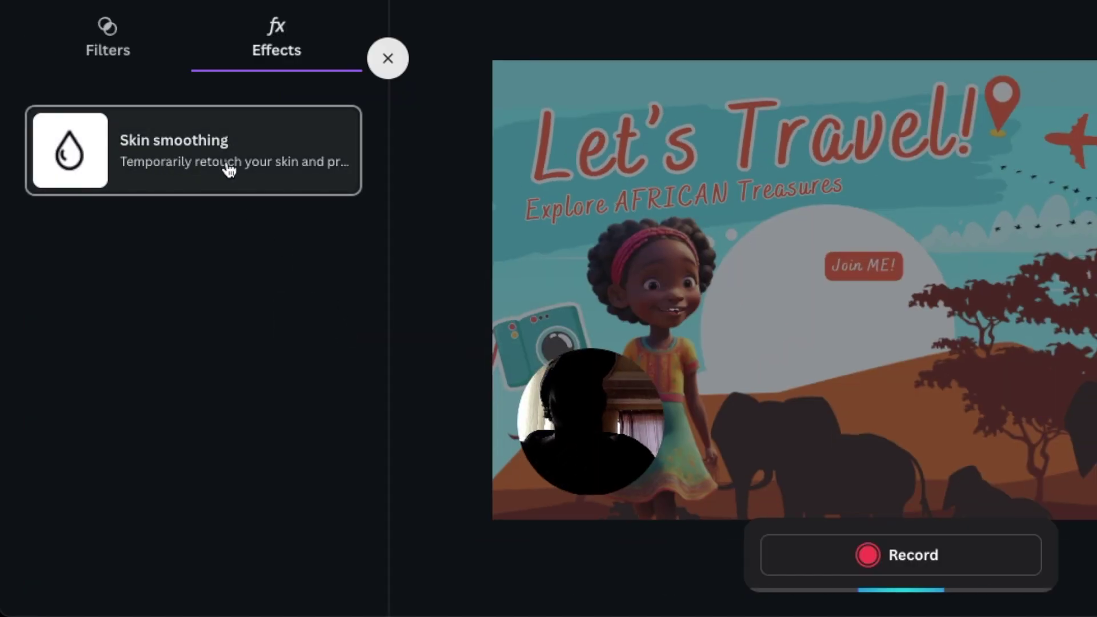
pyautogui.click(114, 45)
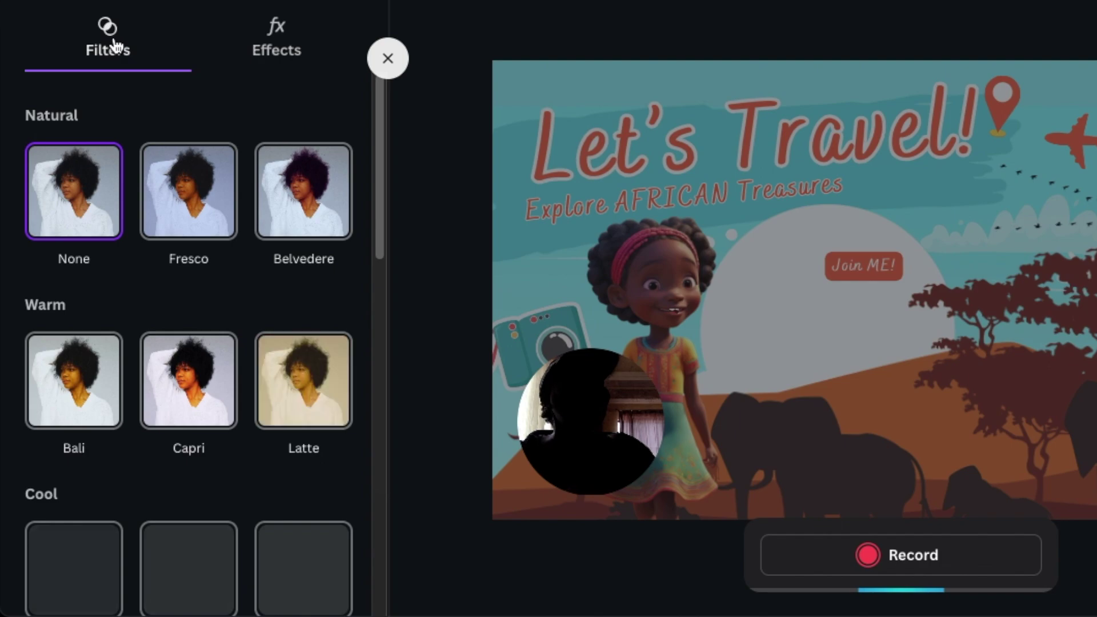
pyautogui.click(183, 202)
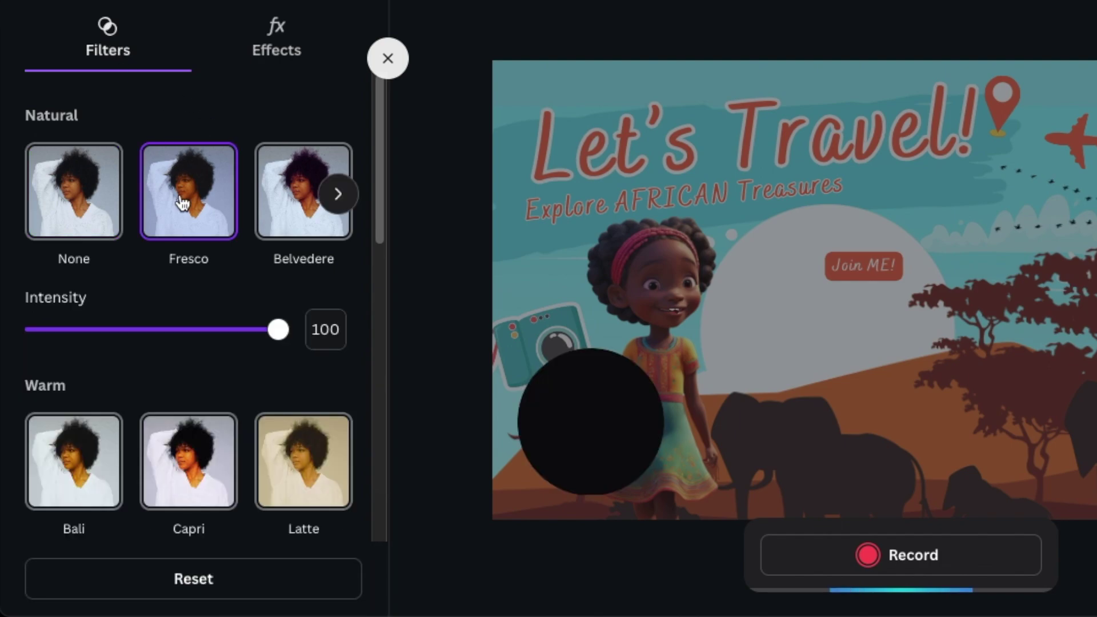
# Set the recording camera to No camera in the studio settings
pyautogui.click(388, 58)
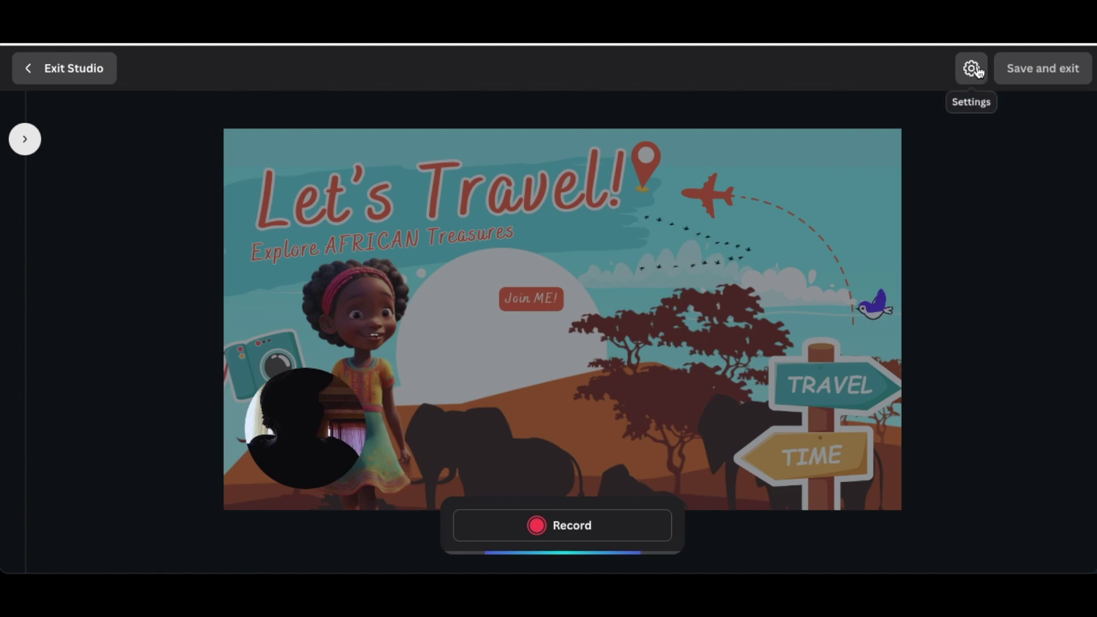
pyautogui.click(975, 70)
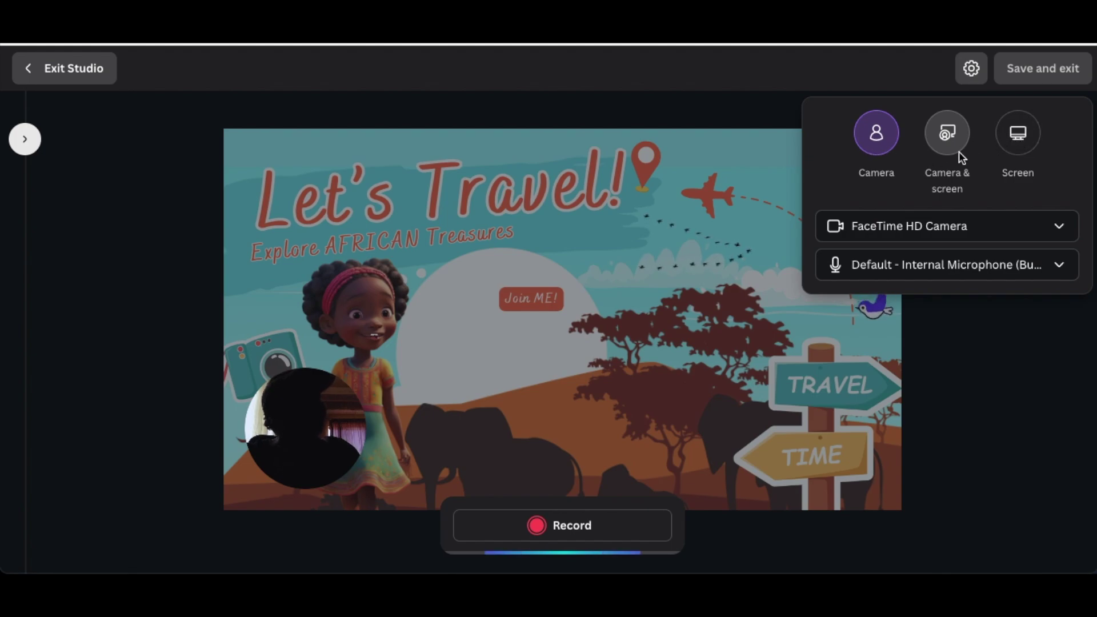
pyautogui.click(1060, 229)
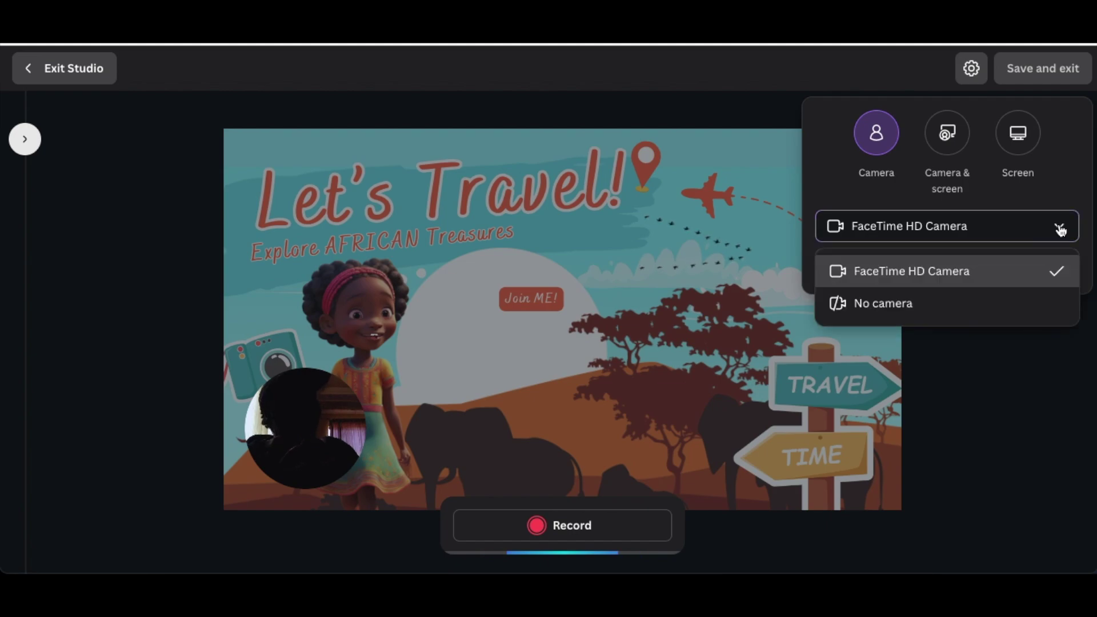
pyautogui.click(888, 309)
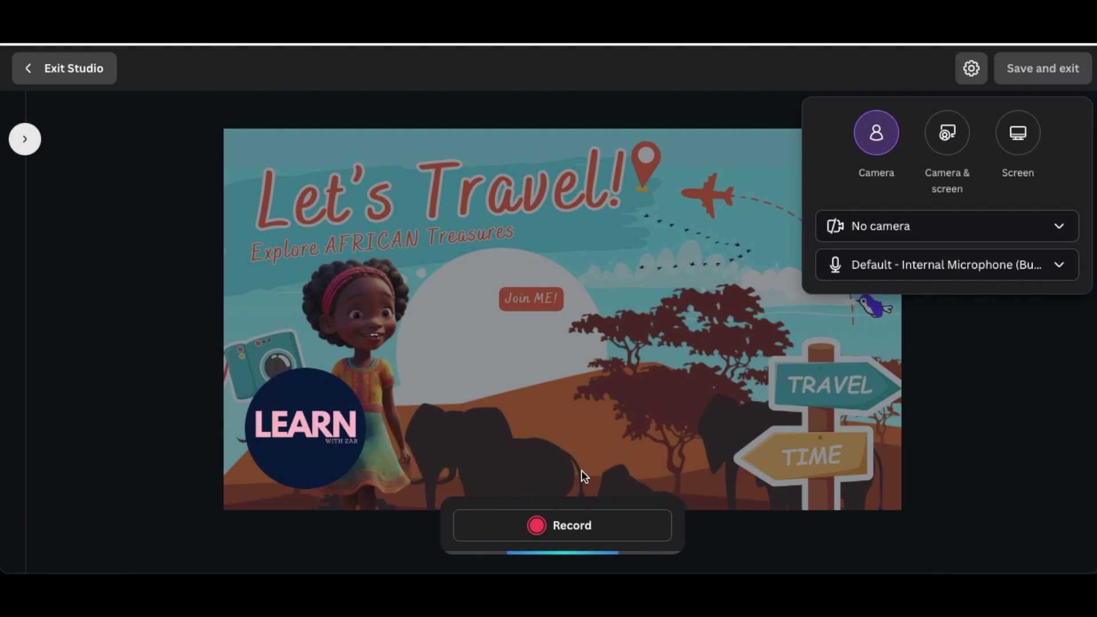
# Record a camera-off voice-over take, finish it, and select the LEARN bubble
pyautogui.click(544, 528)
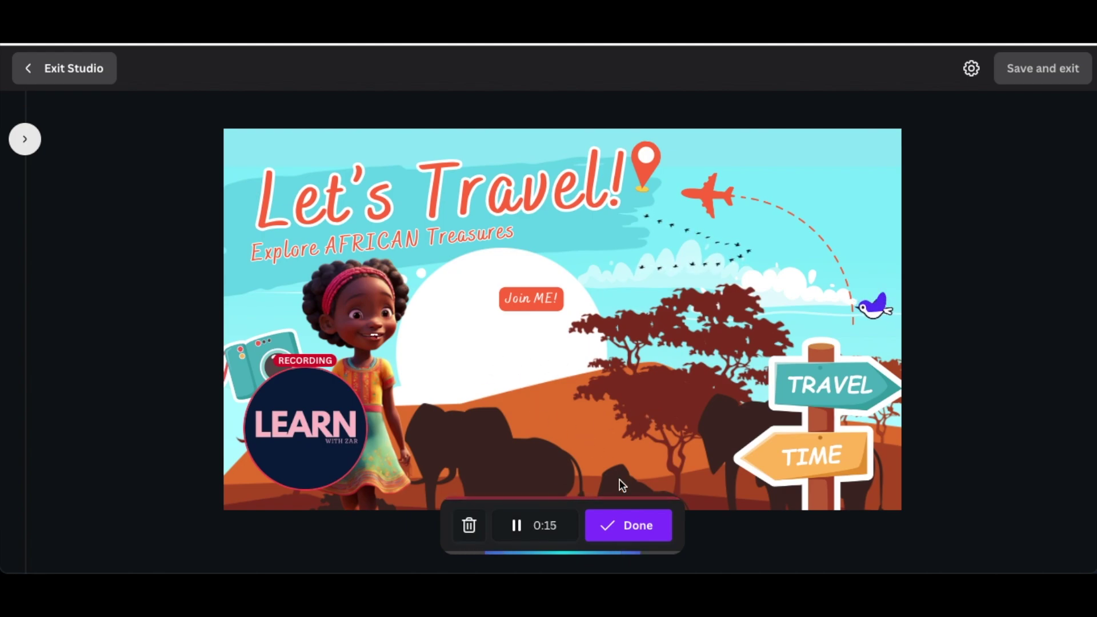
pyautogui.click(631, 530)
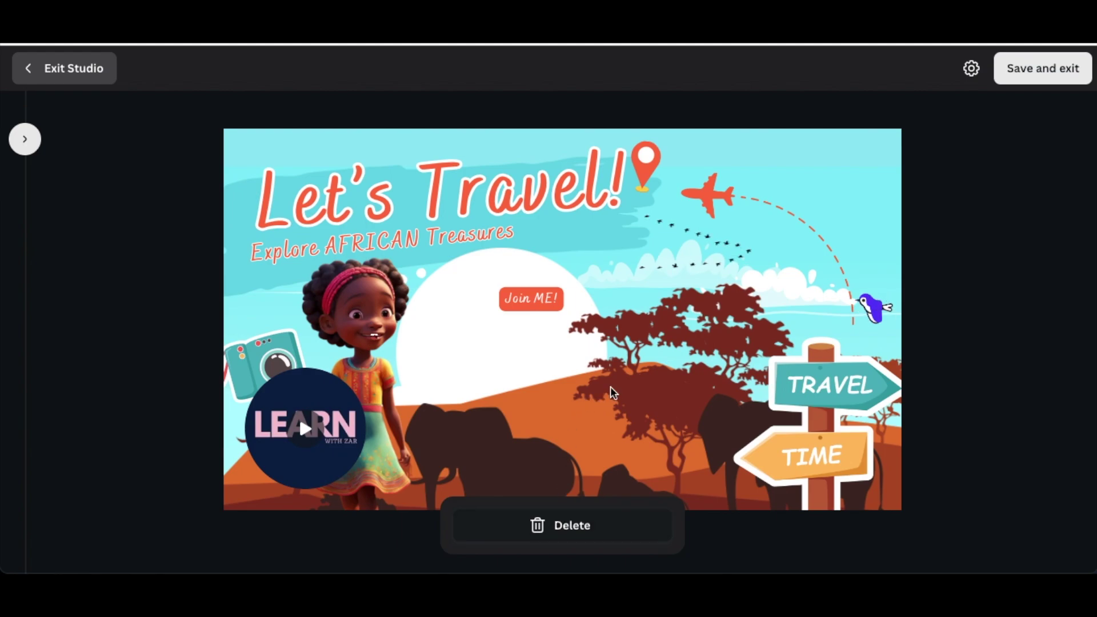
pyautogui.click(306, 431)
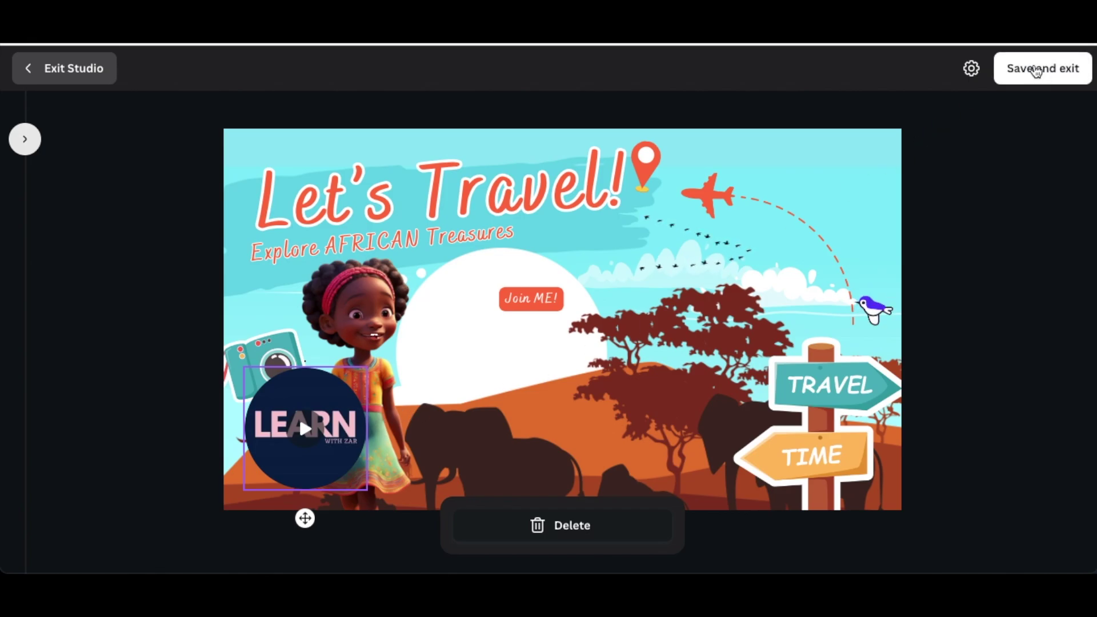
# Save the LEARN recording as a video circle and play the 17.4 s design from 0:00
pyautogui.click(1036, 71)
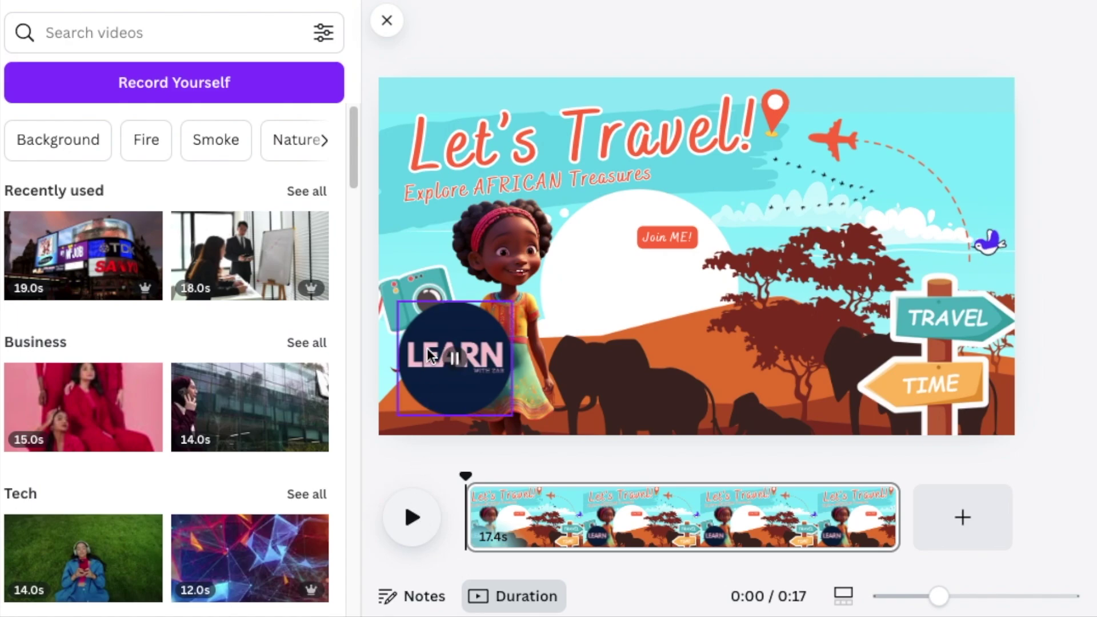
pyautogui.moveTo(454, 363)
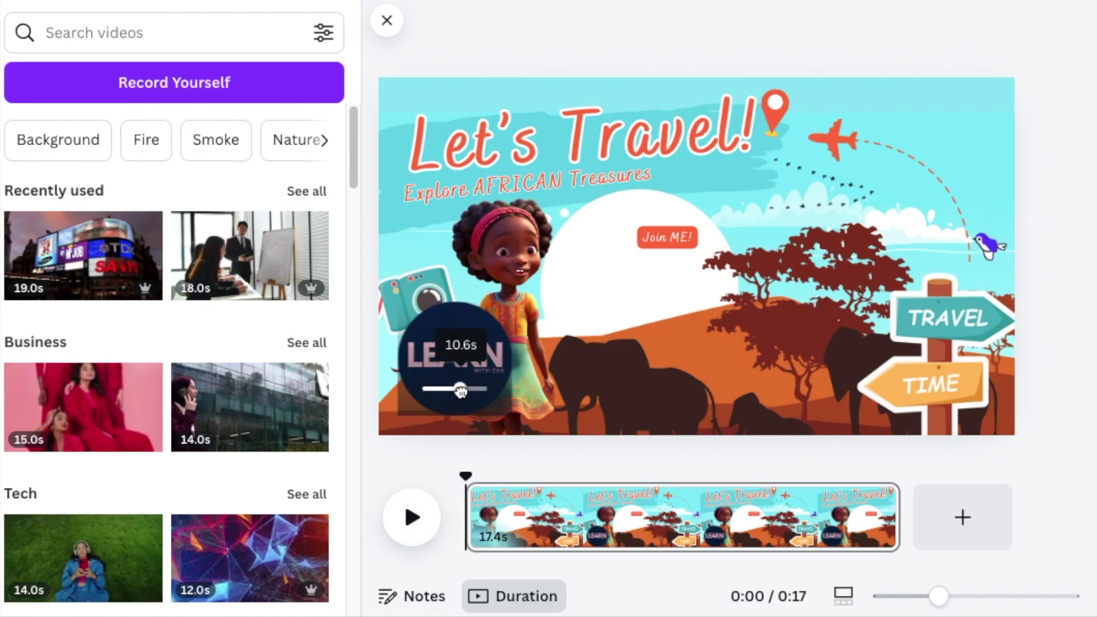
pyautogui.moveTo(459, 390); pyautogui.dragTo(430, 390)
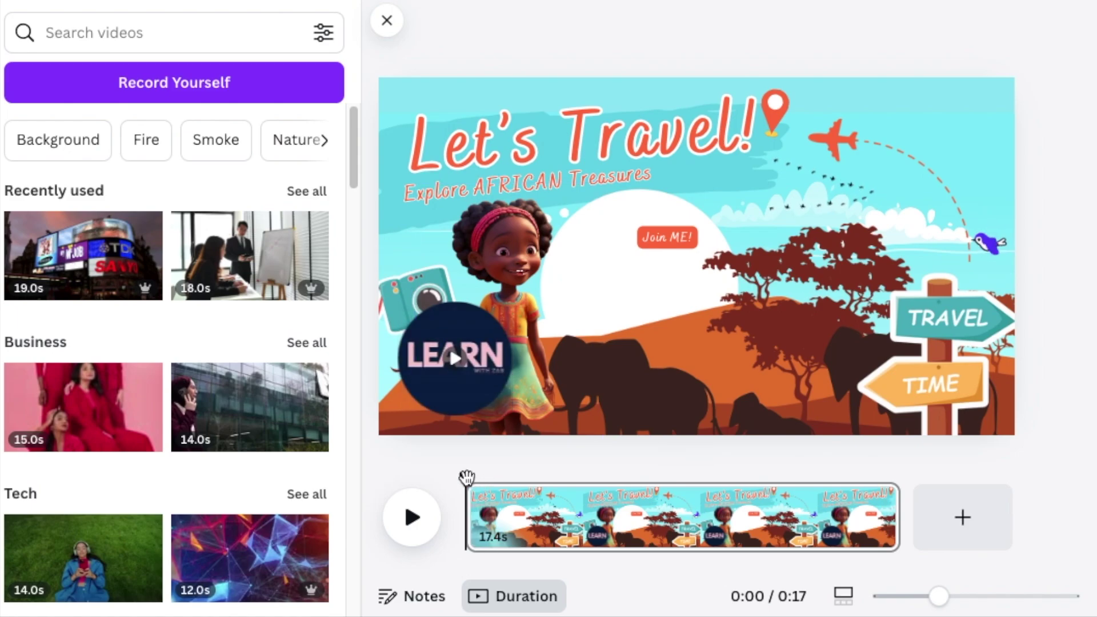
pyautogui.press('space')
pyautogui.click(667, 491)
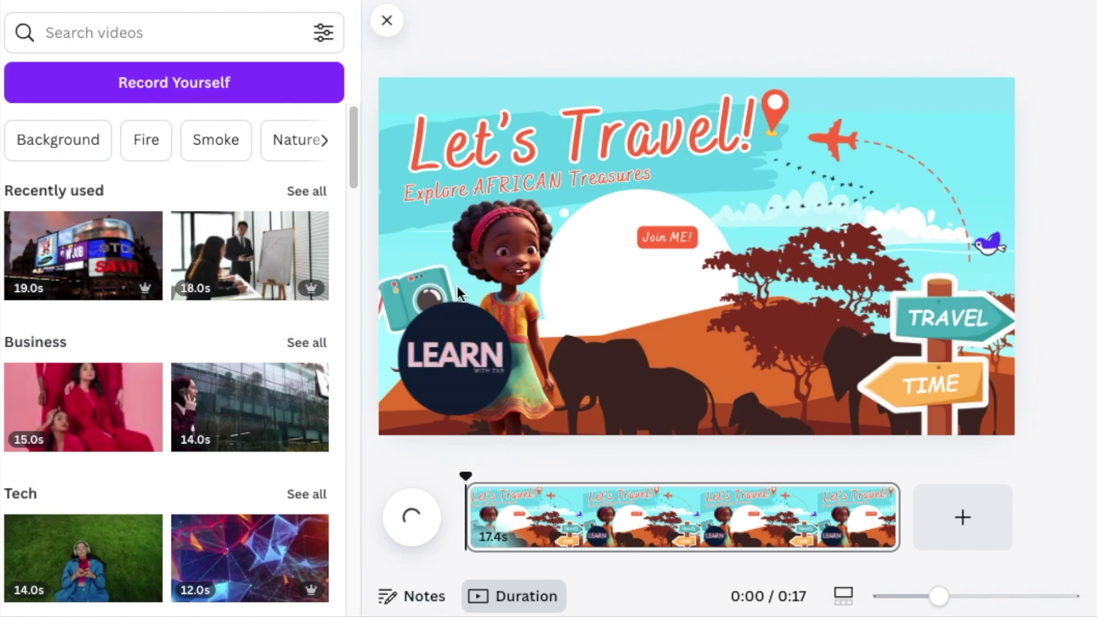
# Drop the LEARN video circle's transparency to 0, then play the design to check it
pyautogui.click(482, 325)
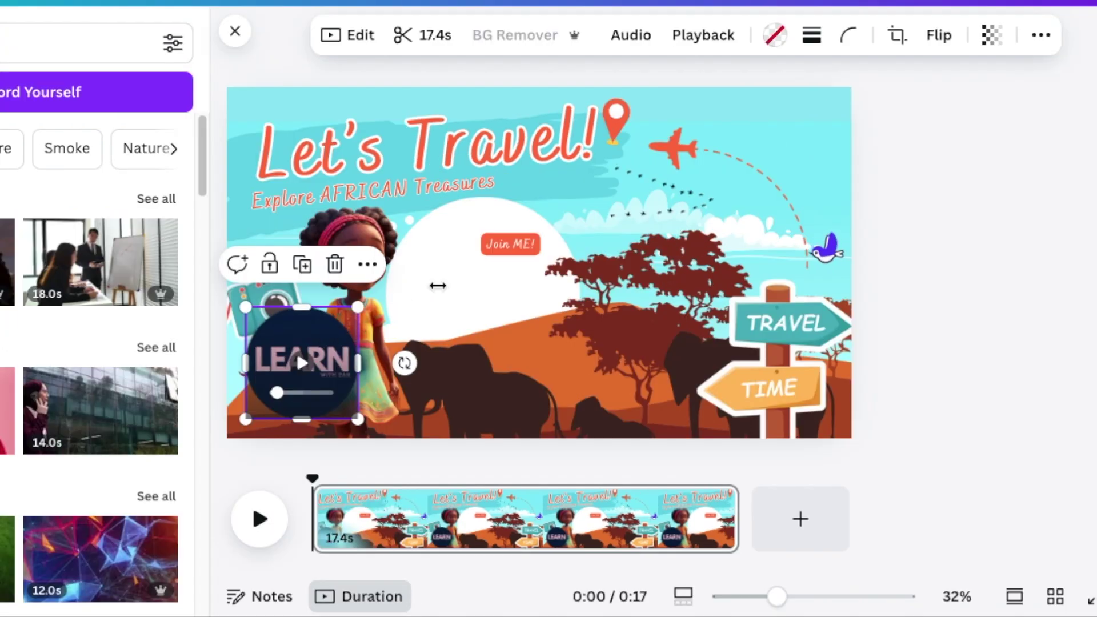
pyautogui.click(992, 35)
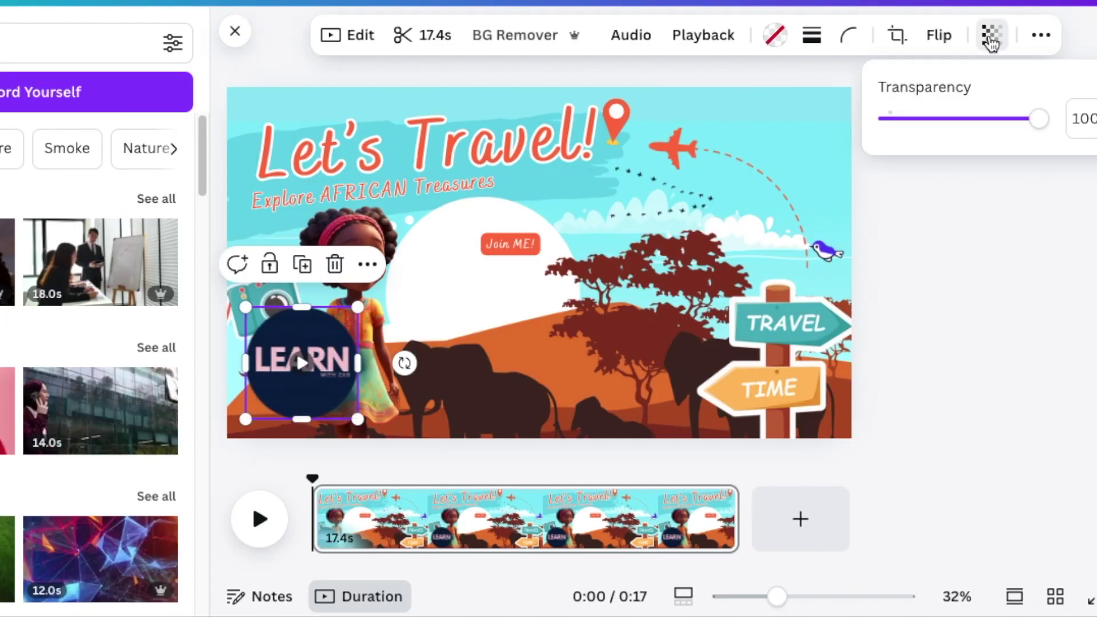
pyautogui.moveTo(1038, 121); pyautogui.dragTo(723, 166)
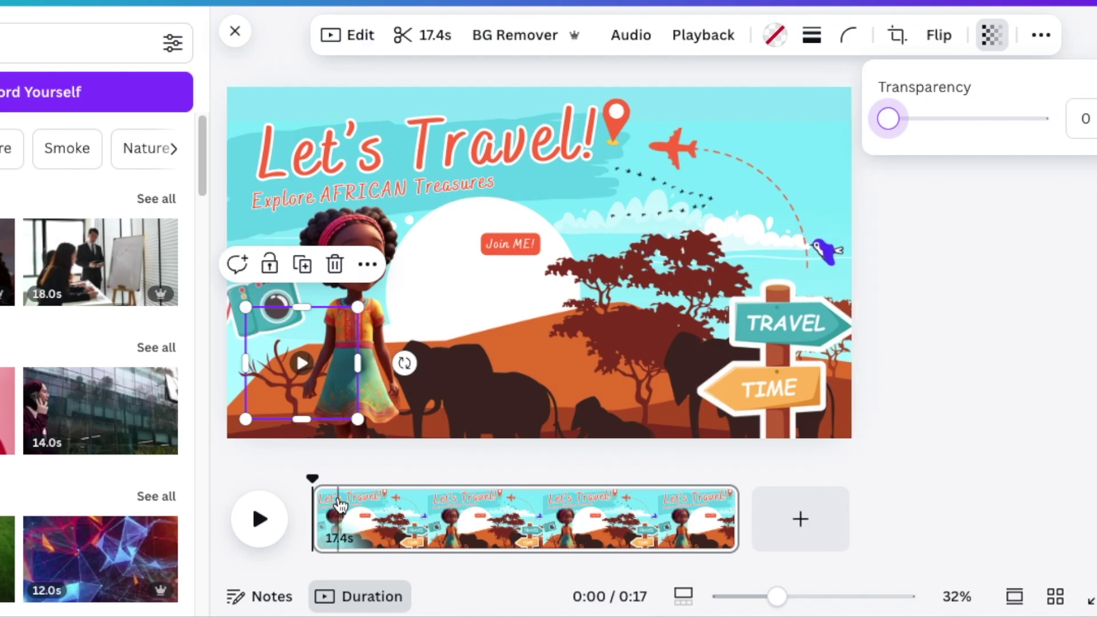
pyautogui.click(259, 520)
pyautogui.click(259, 520)
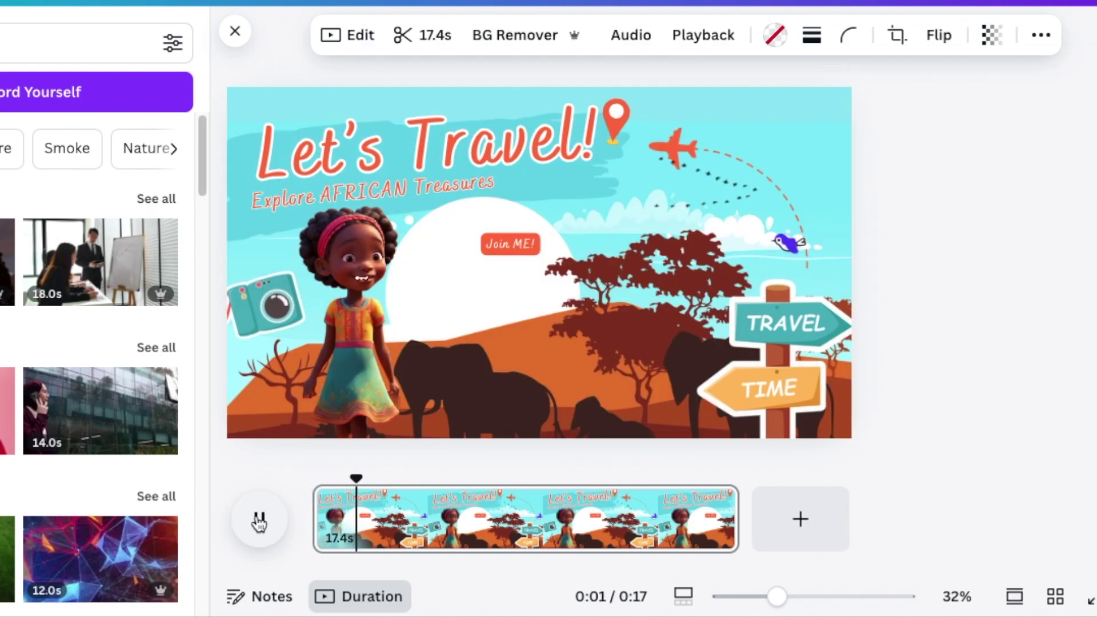